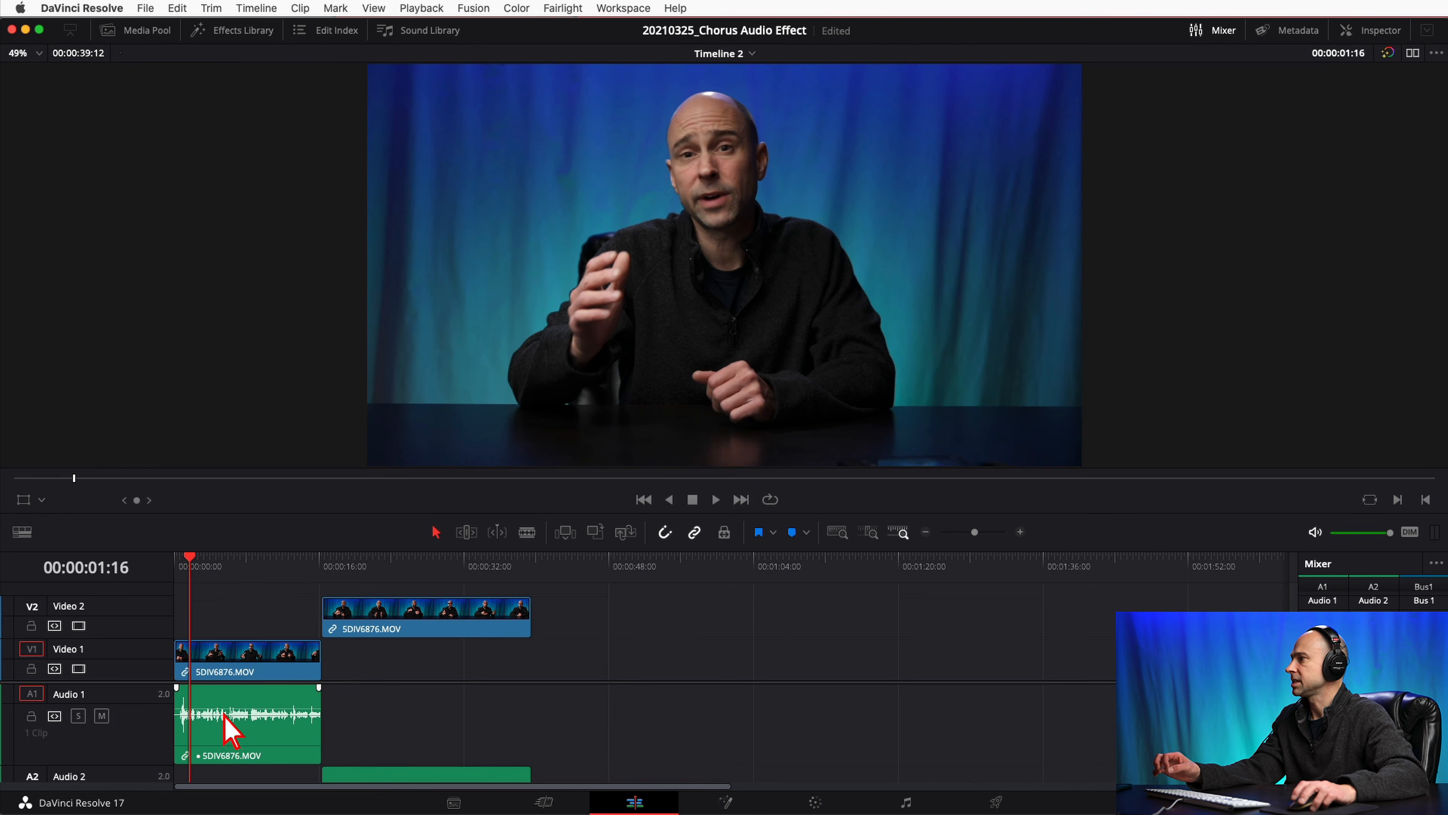
# Step: Apply the Fairlight FX Chorus effect to the first audio clip on Audio 1 and close its settings window
pyautogui.click(231, 728)
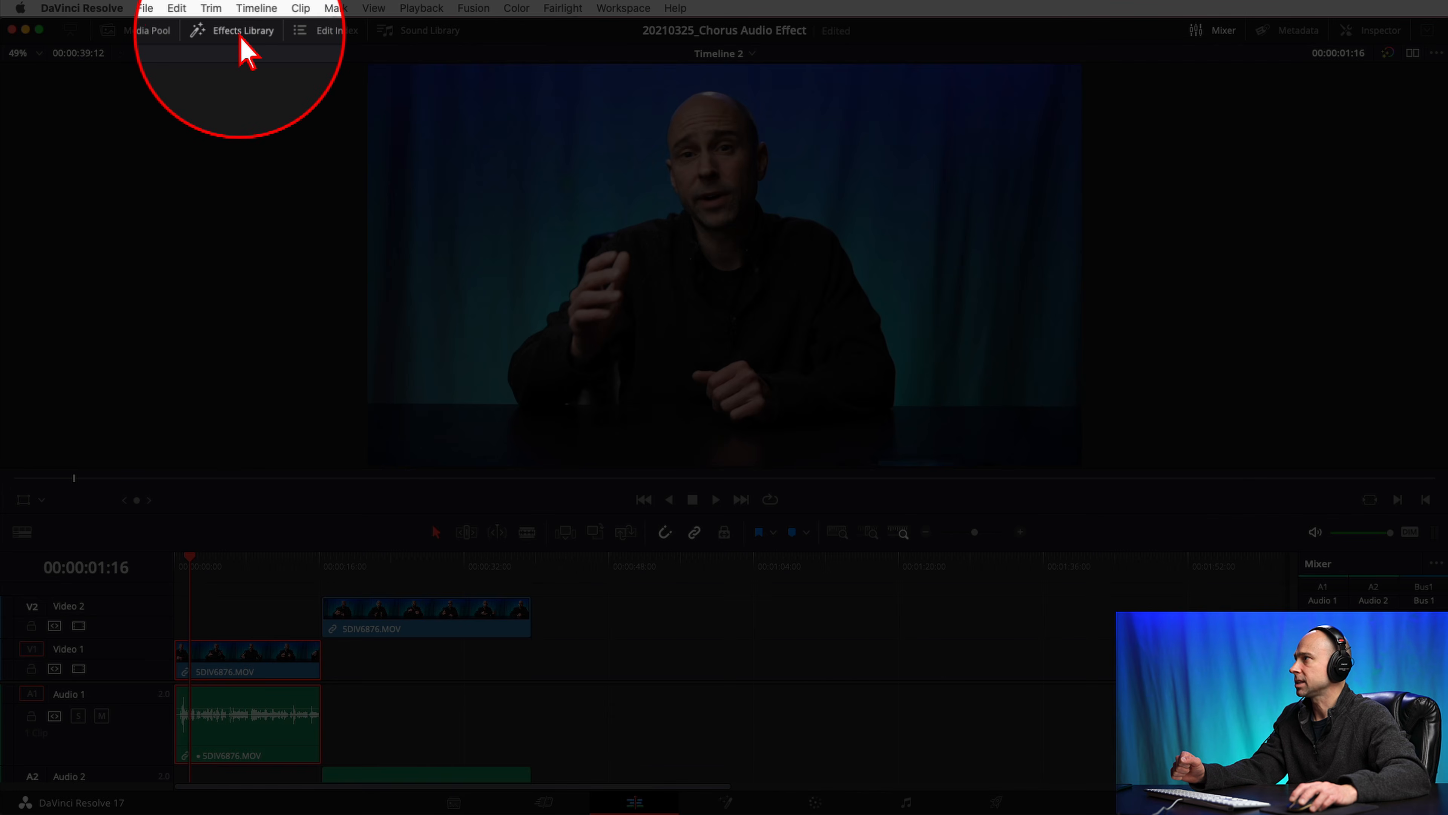
pyautogui.click(240, 34)
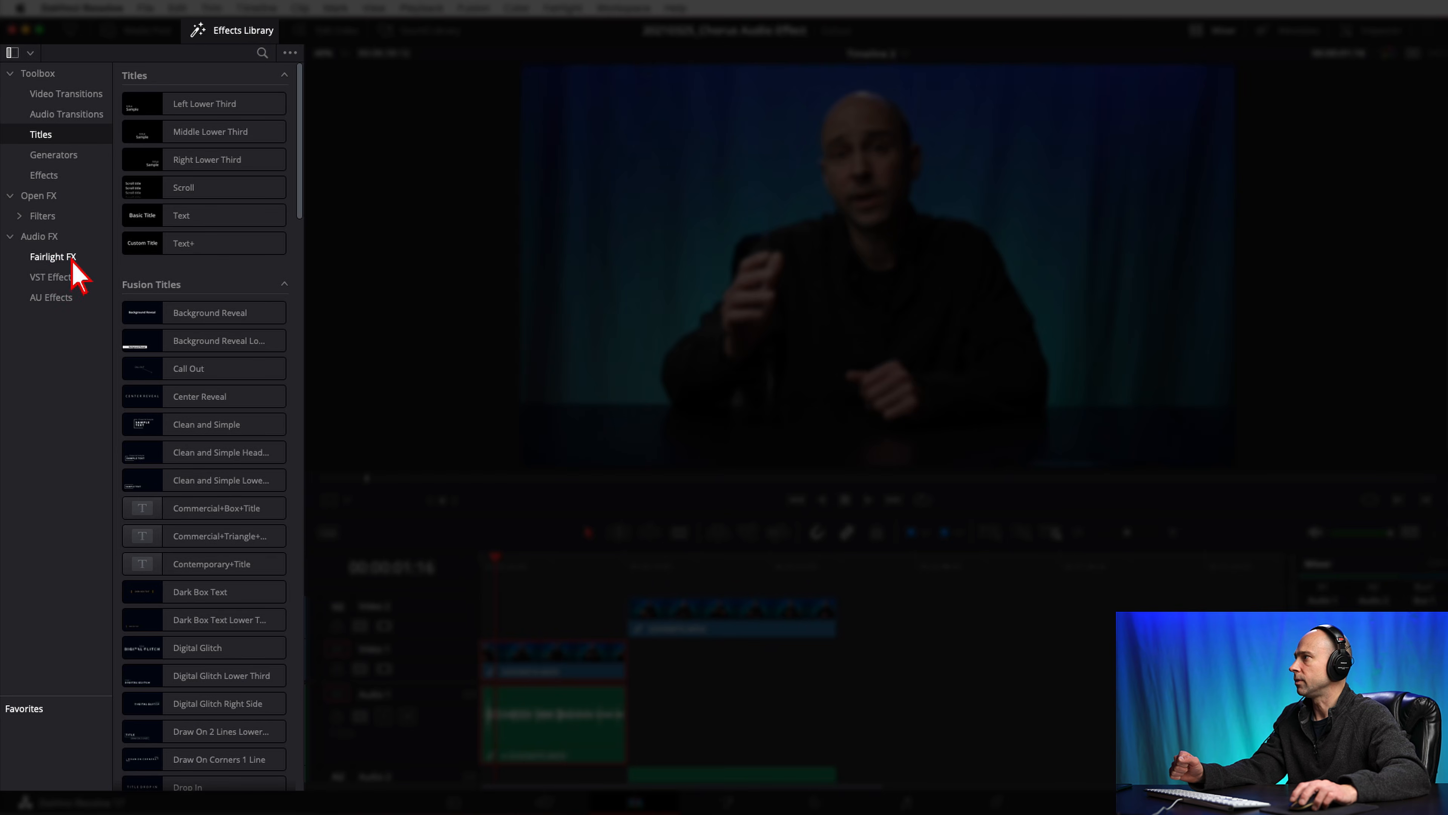
pyautogui.click(53, 258)
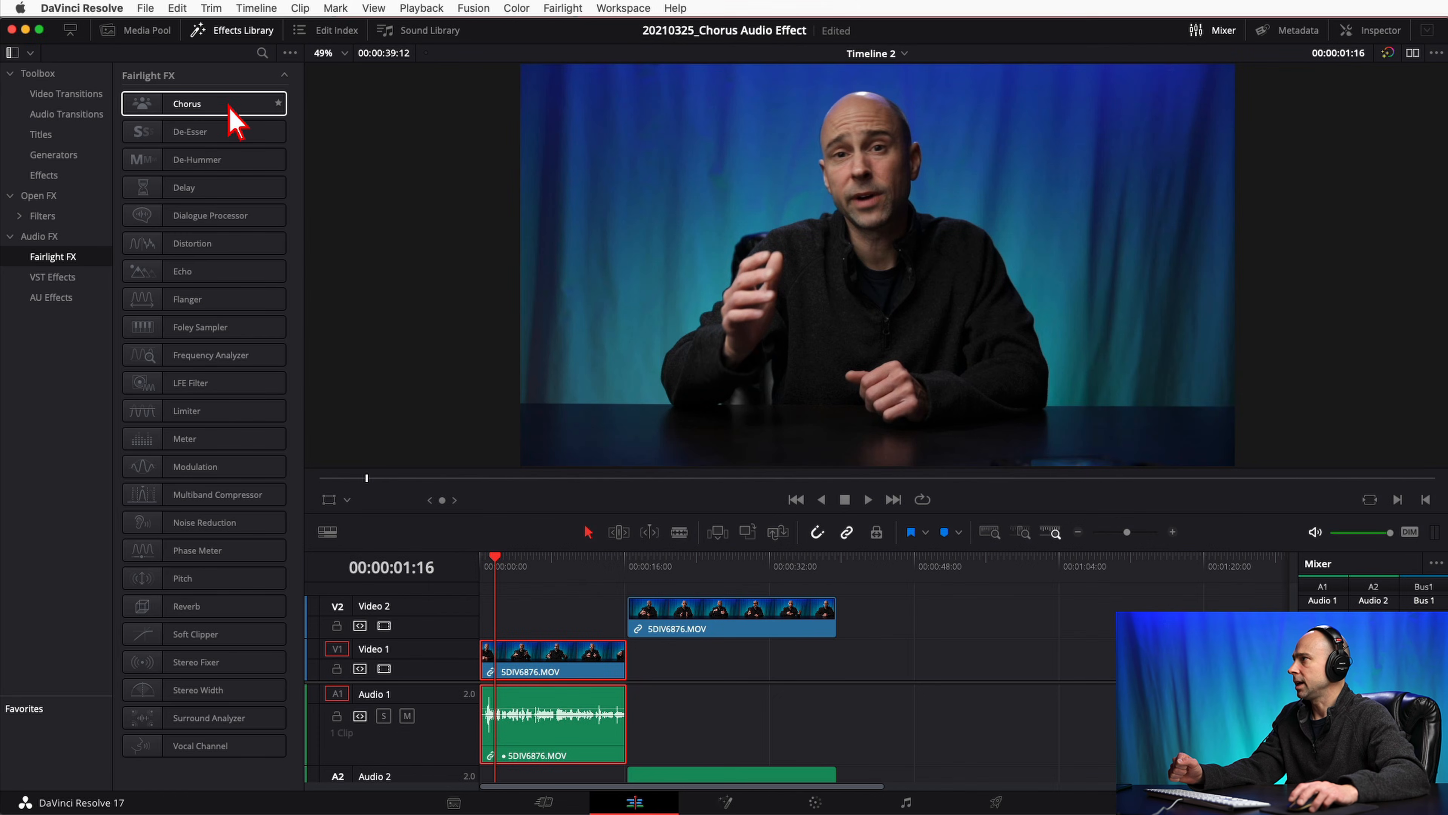
pyautogui.click(228, 106)
pyautogui.moveTo(228, 105); pyautogui.dragTo(574, 724)
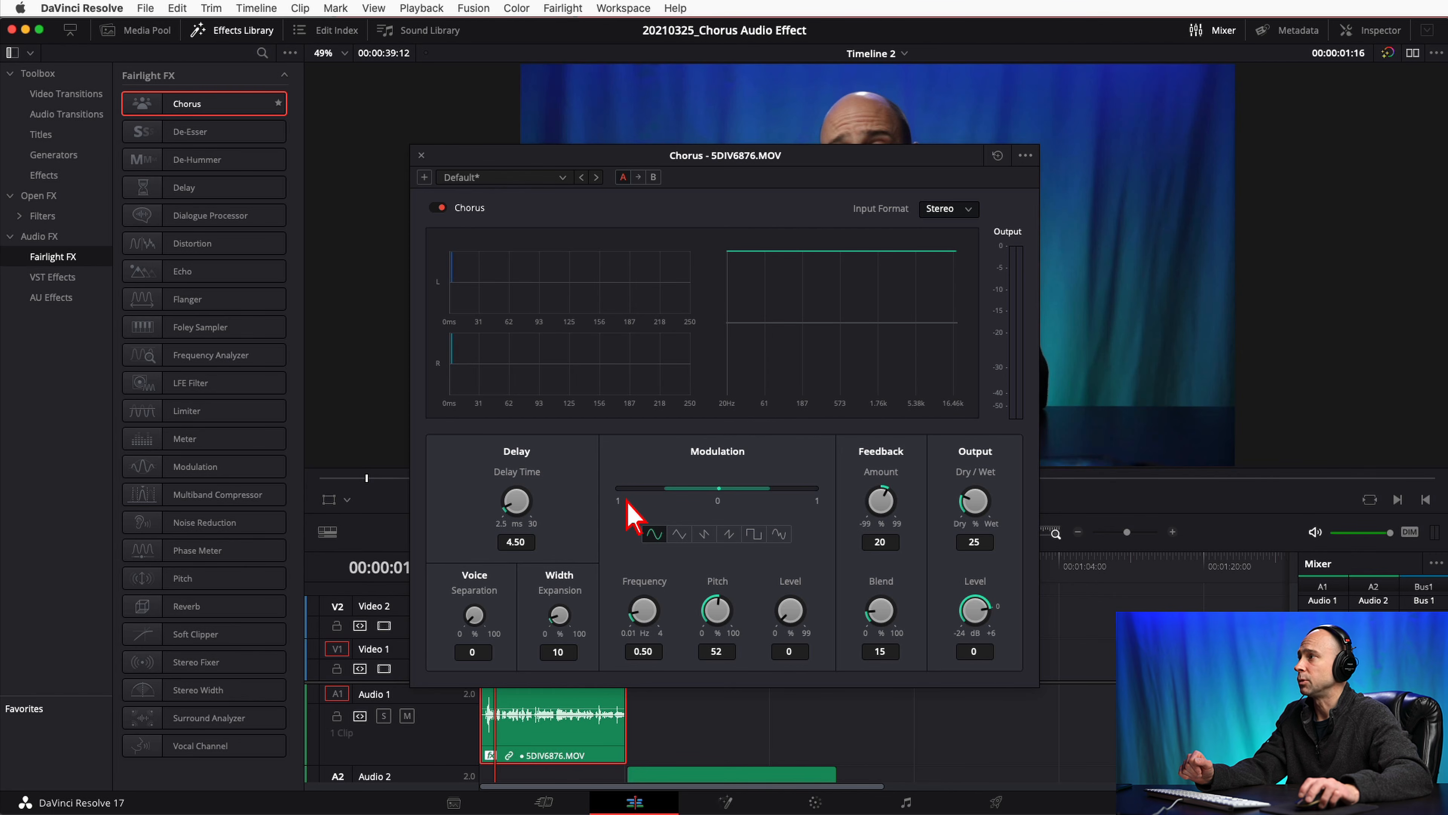
pyautogui.click(422, 155)
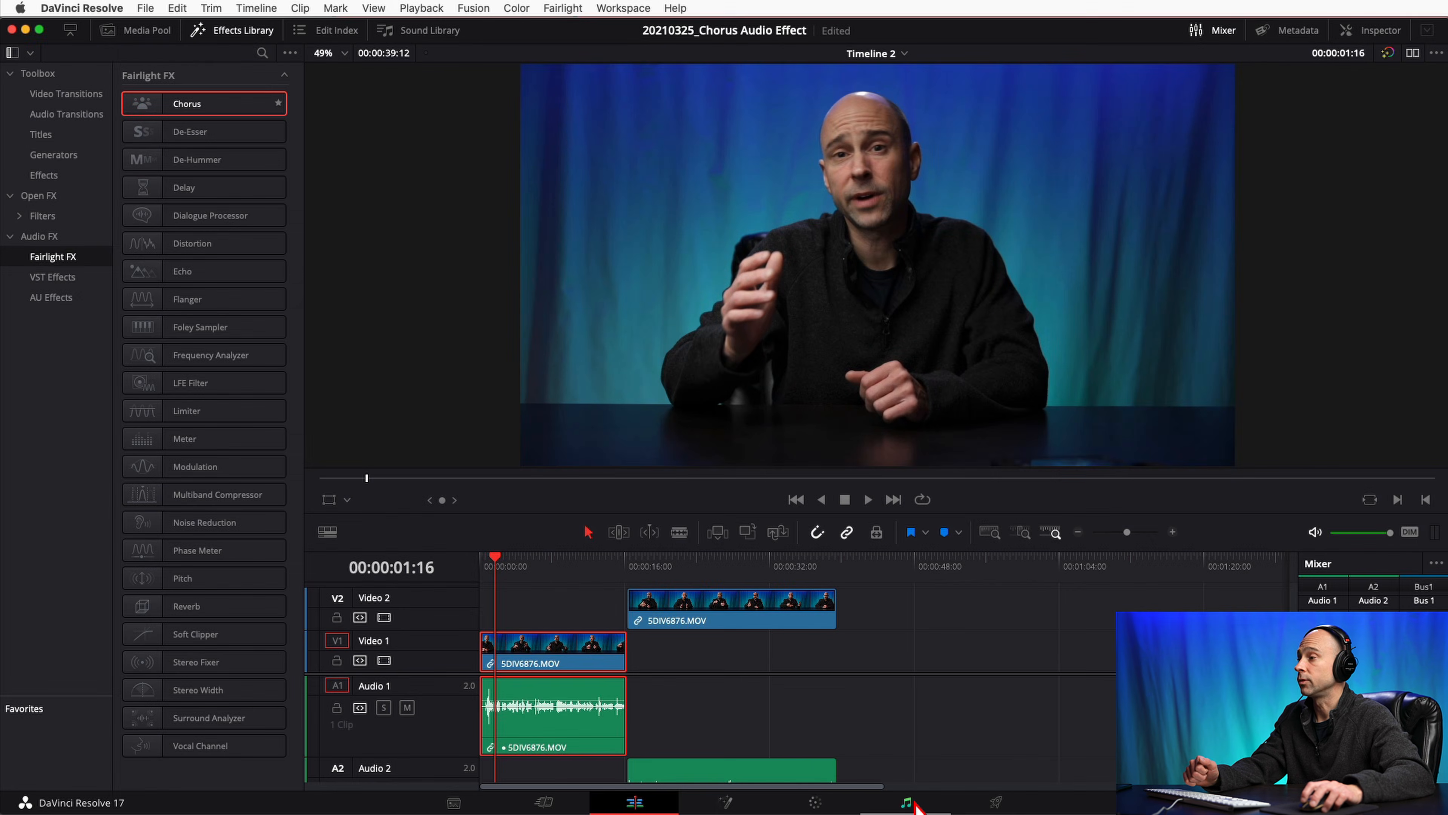
# Step: Switch to the Fairlight page and show the Mixer
pyautogui.click(909, 804)
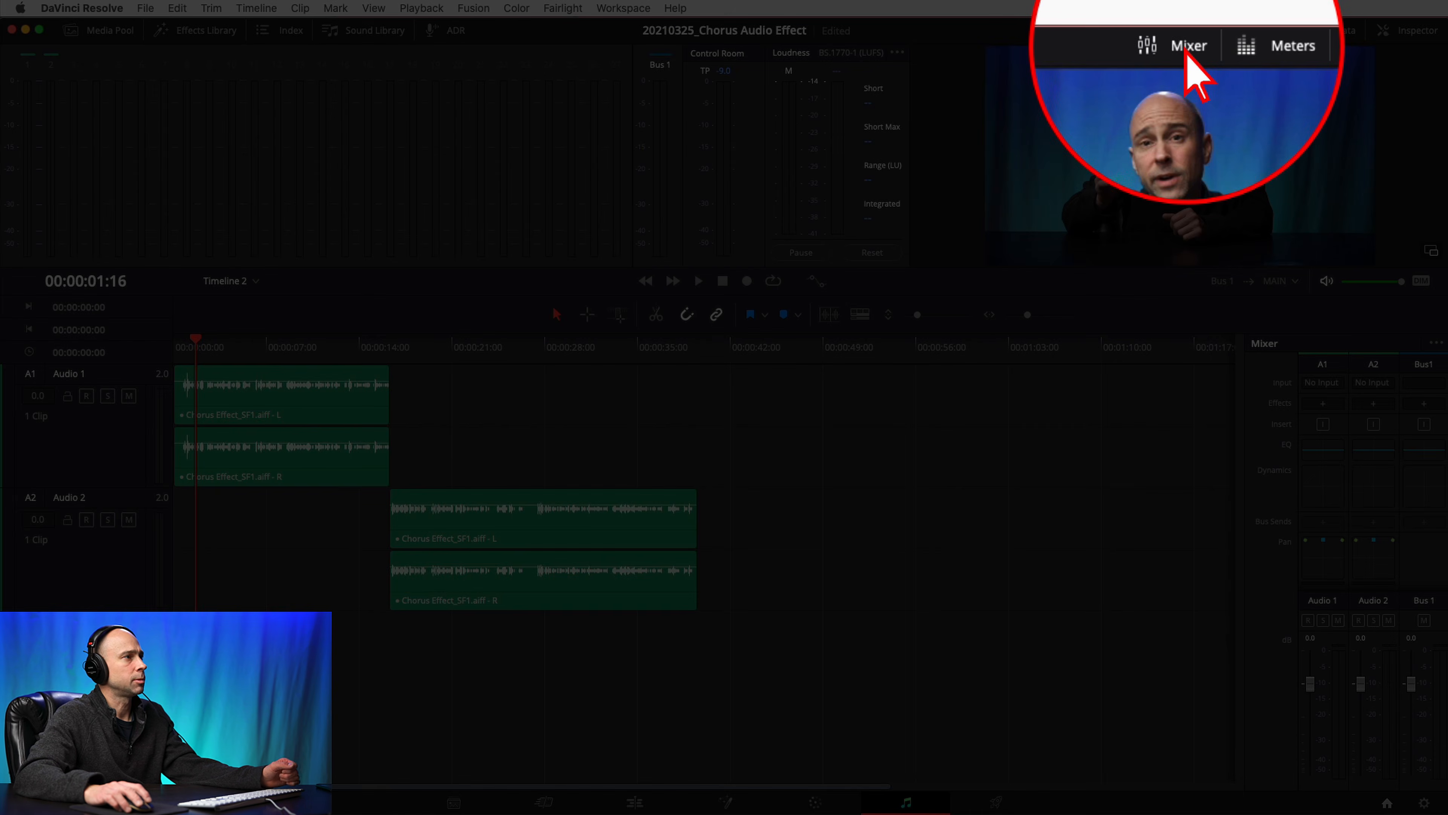
pyautogui.click(1185, 49)
pyautogui.click(1186, 50)
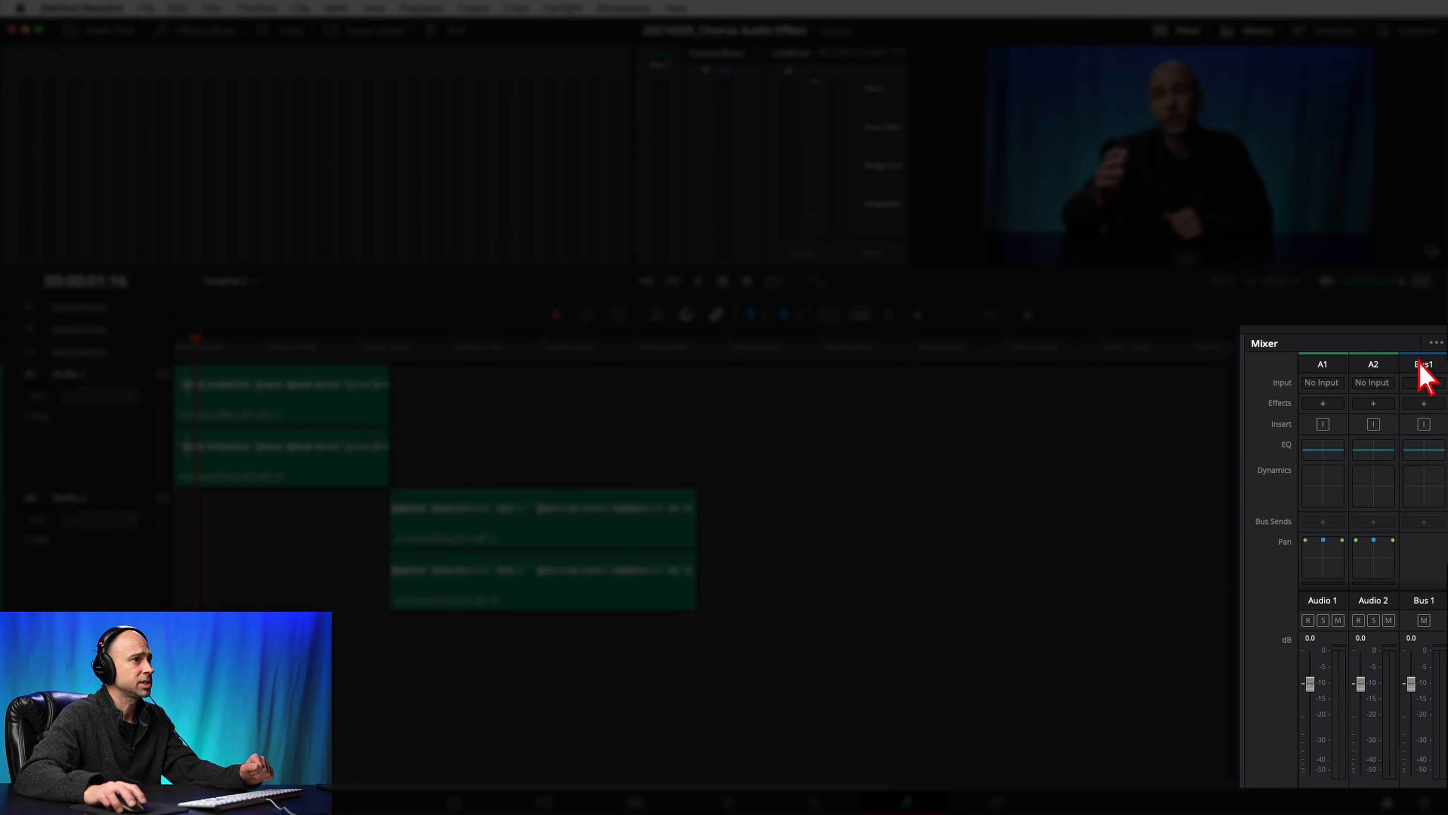
# Step: Check that Effects is enabled in the Mixer's display options and look through the channel strip sections
pyautogui.click(1435, 343)
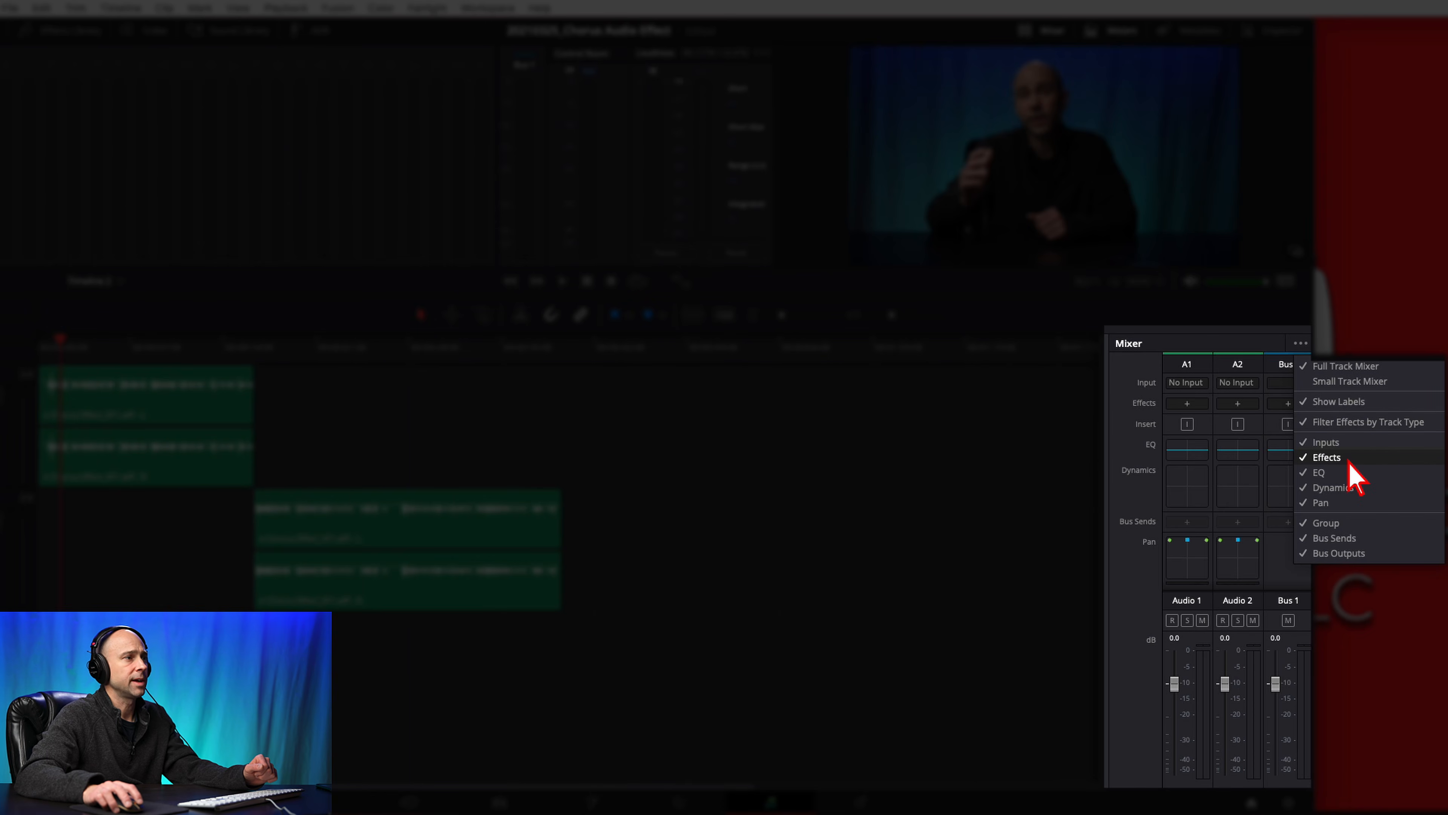
pyautogui.click(1147, 438)
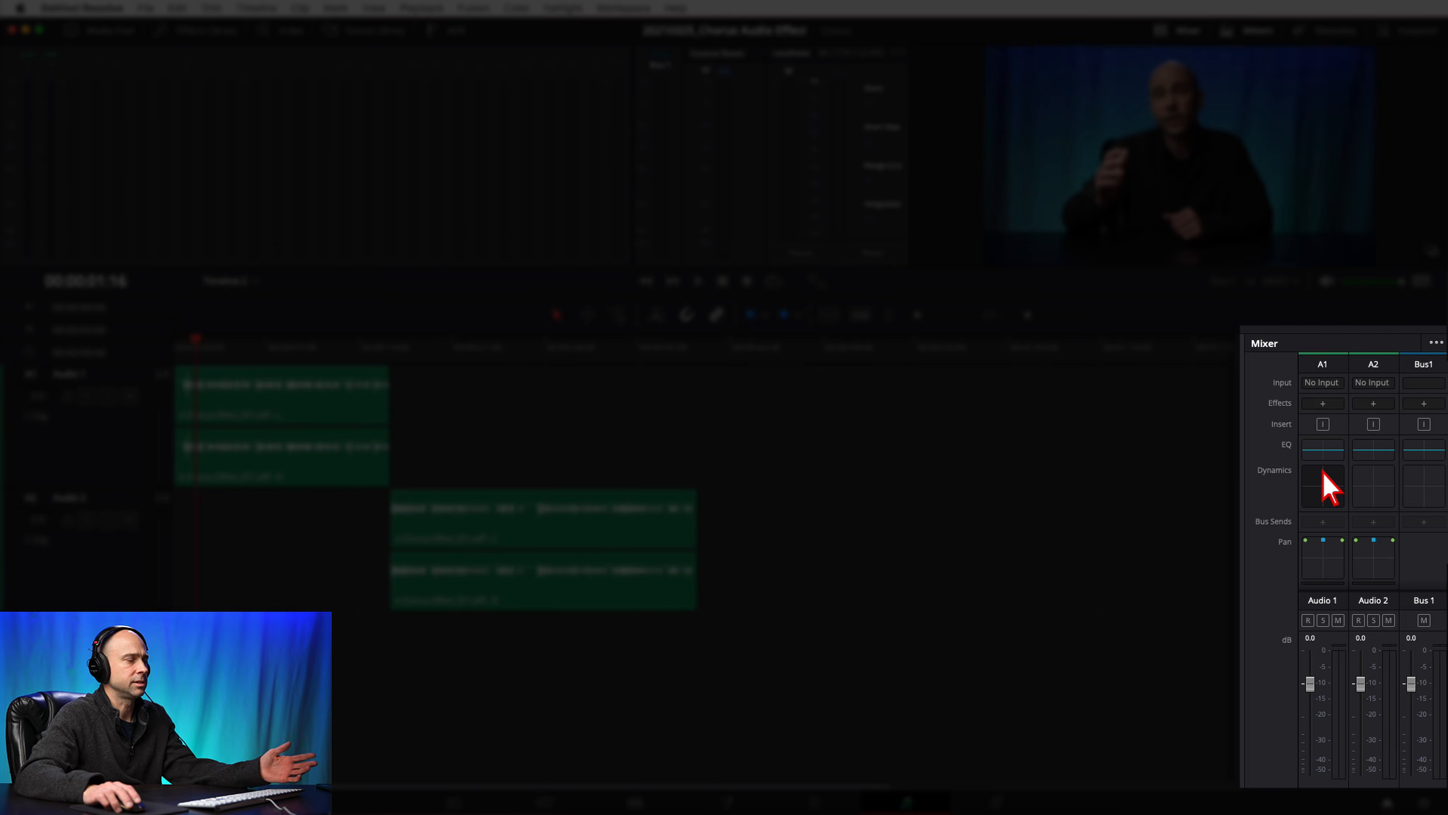
pyautogui.scroll(-2, 1322, 473)
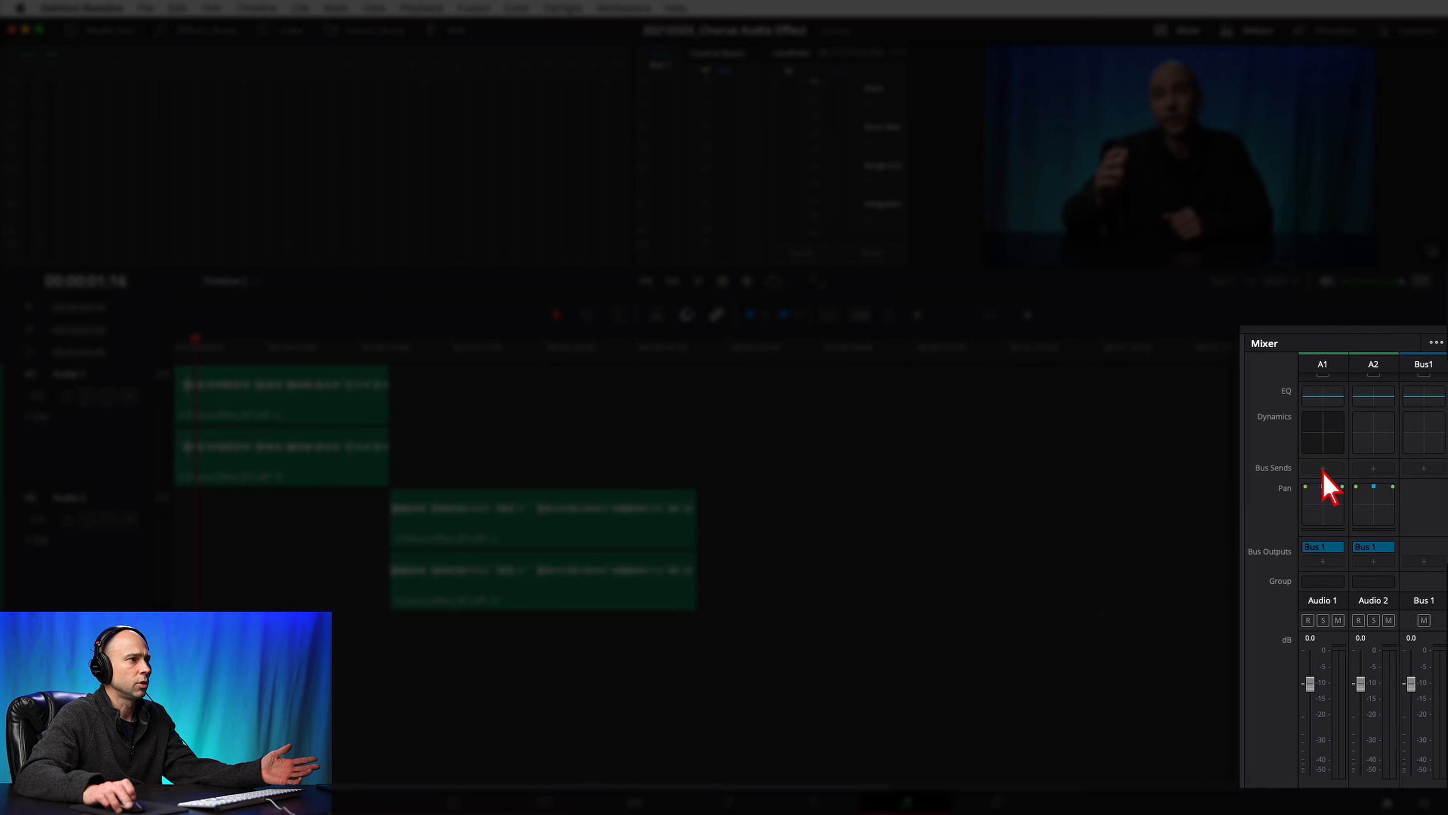
pyautogui.scroll(2, 1323, 470)
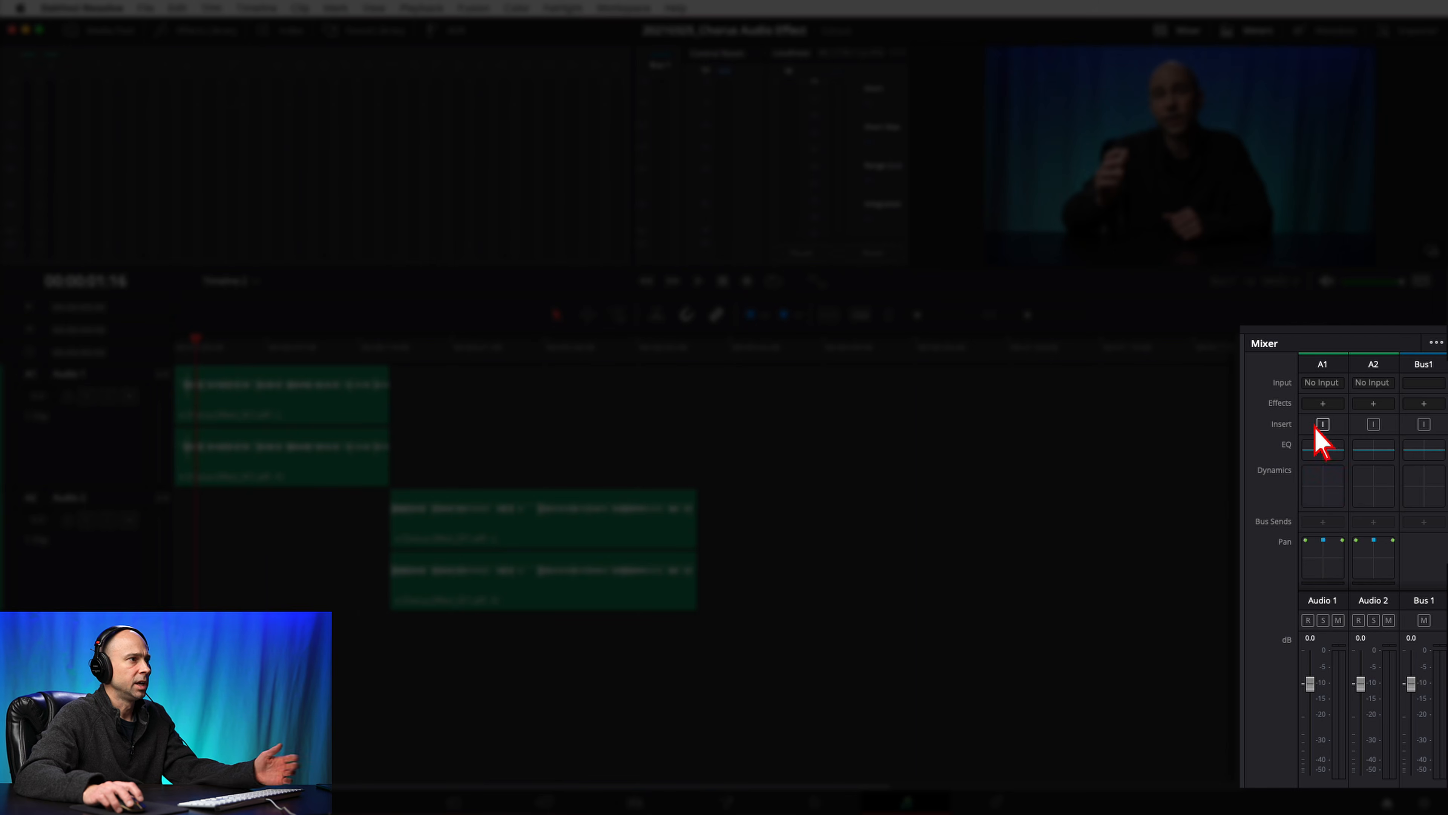
pyautogui.scroll(-2, 1322, 451)
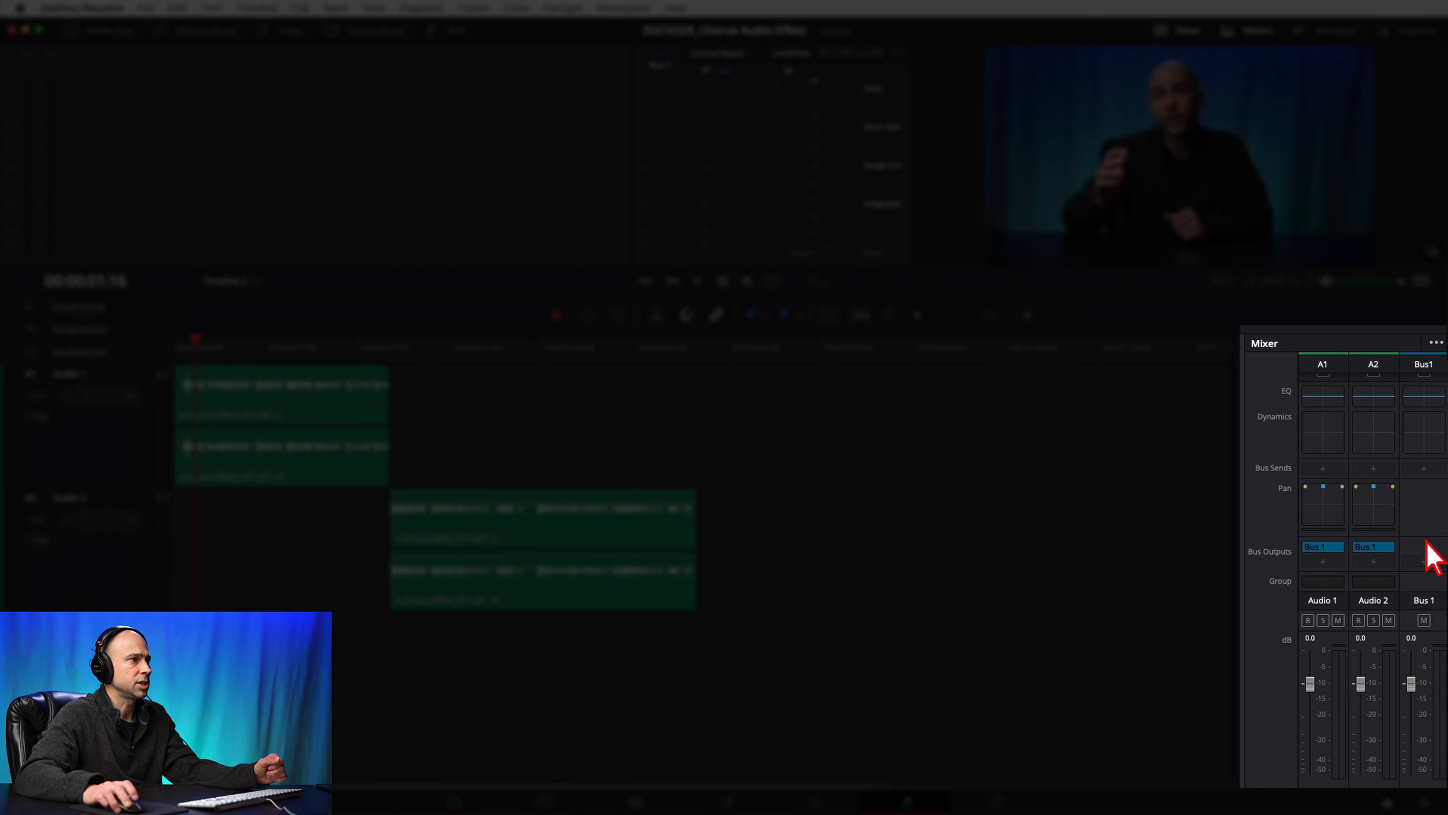
pyautogui.scroll(2, 1311, 456)
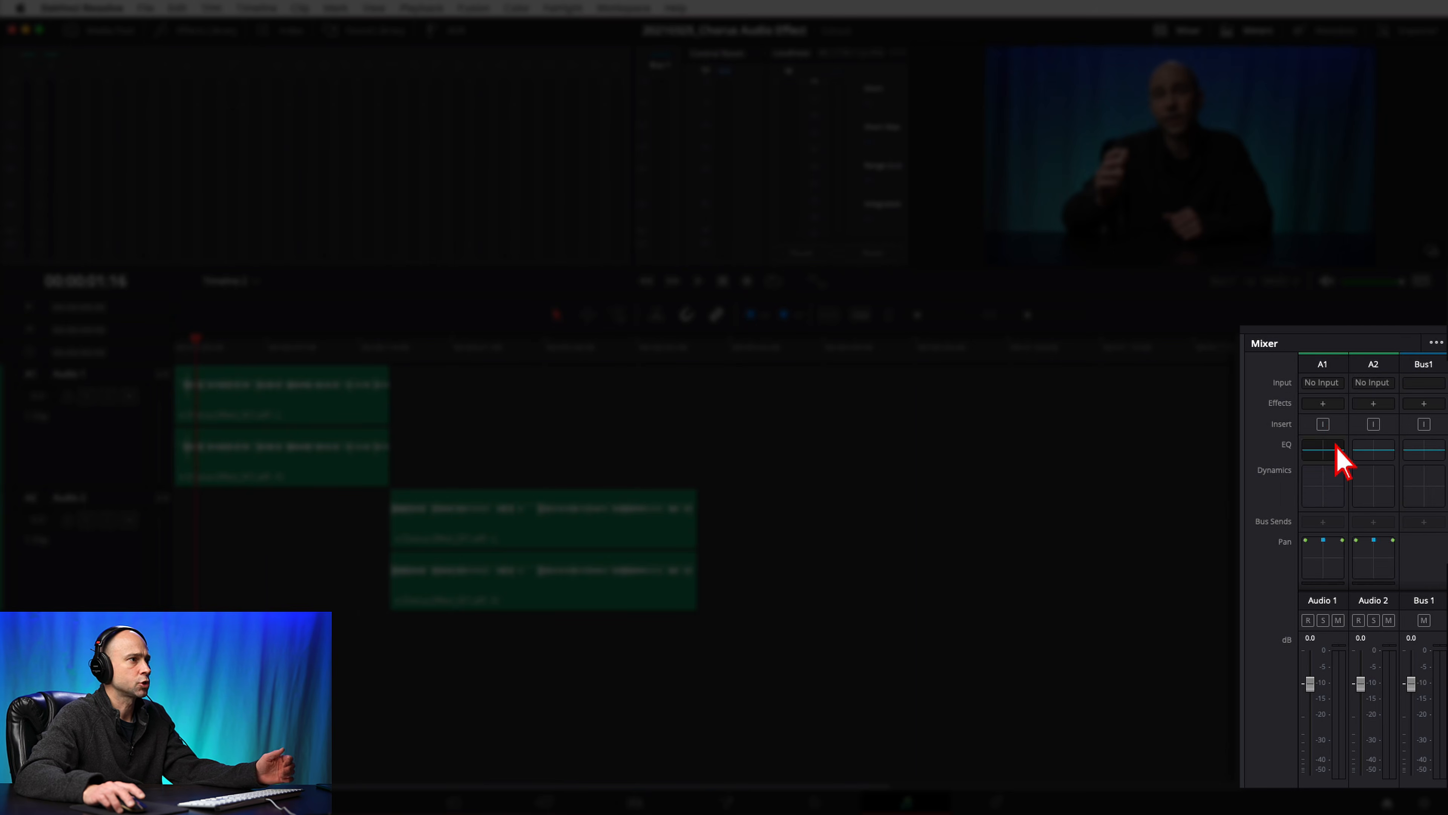
# Step: Add the Chorus effect from the Modulation category to the Audio 1 track and reset its settings to default
pyautogui.click(1322, 404)
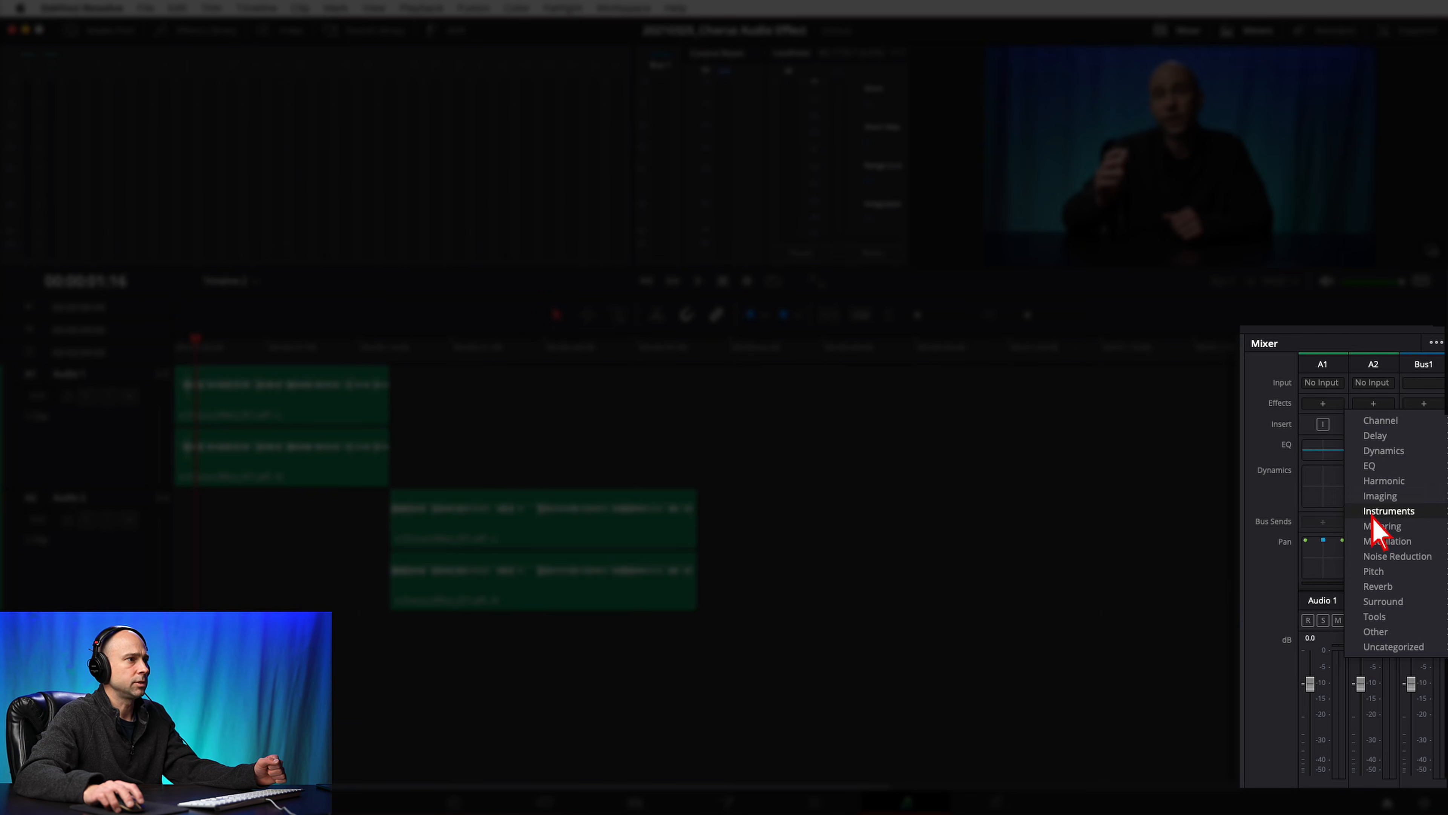
pyautogui.moveTo(1373, 545)
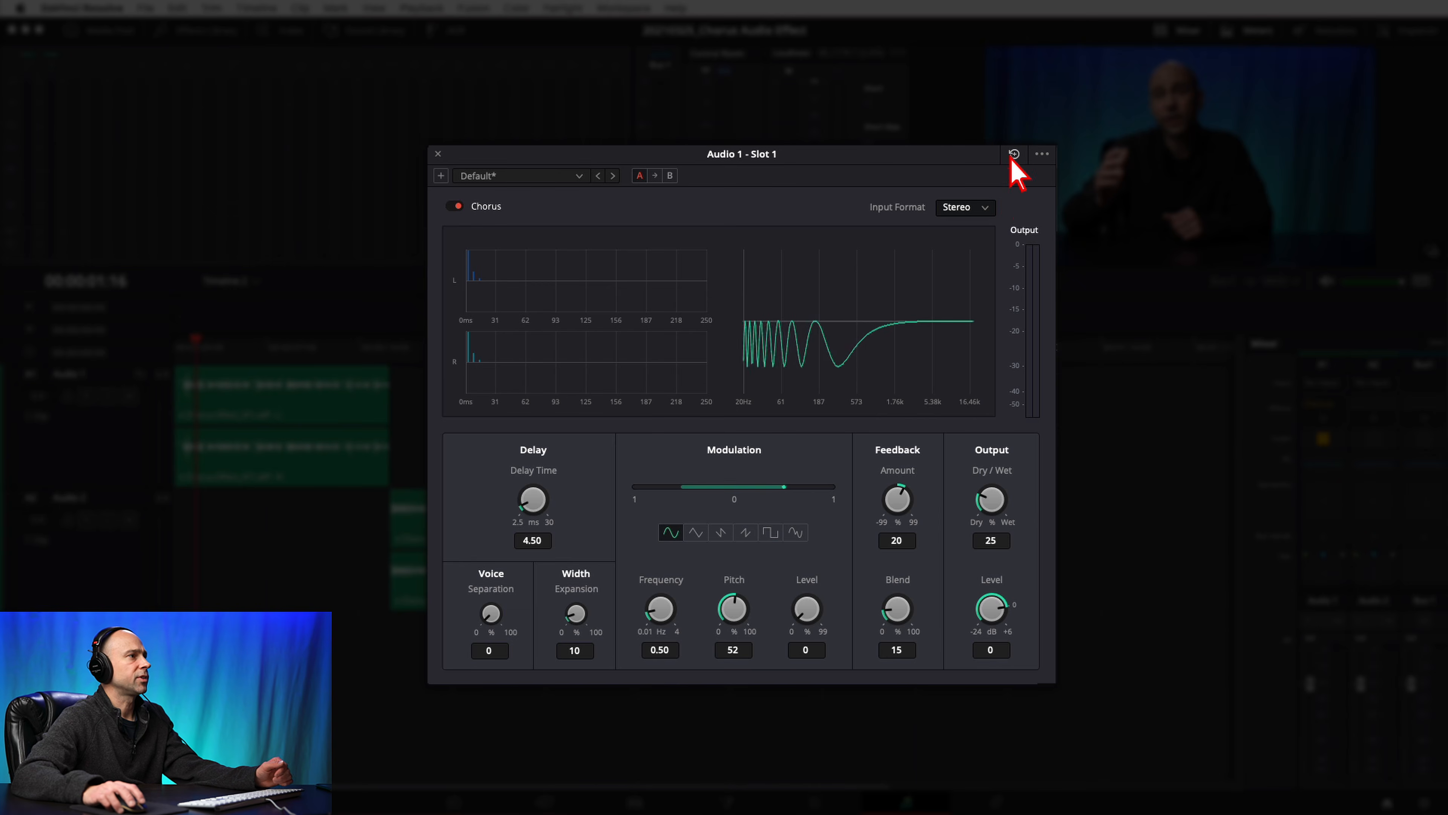
pyautogui.click(1014, 155)
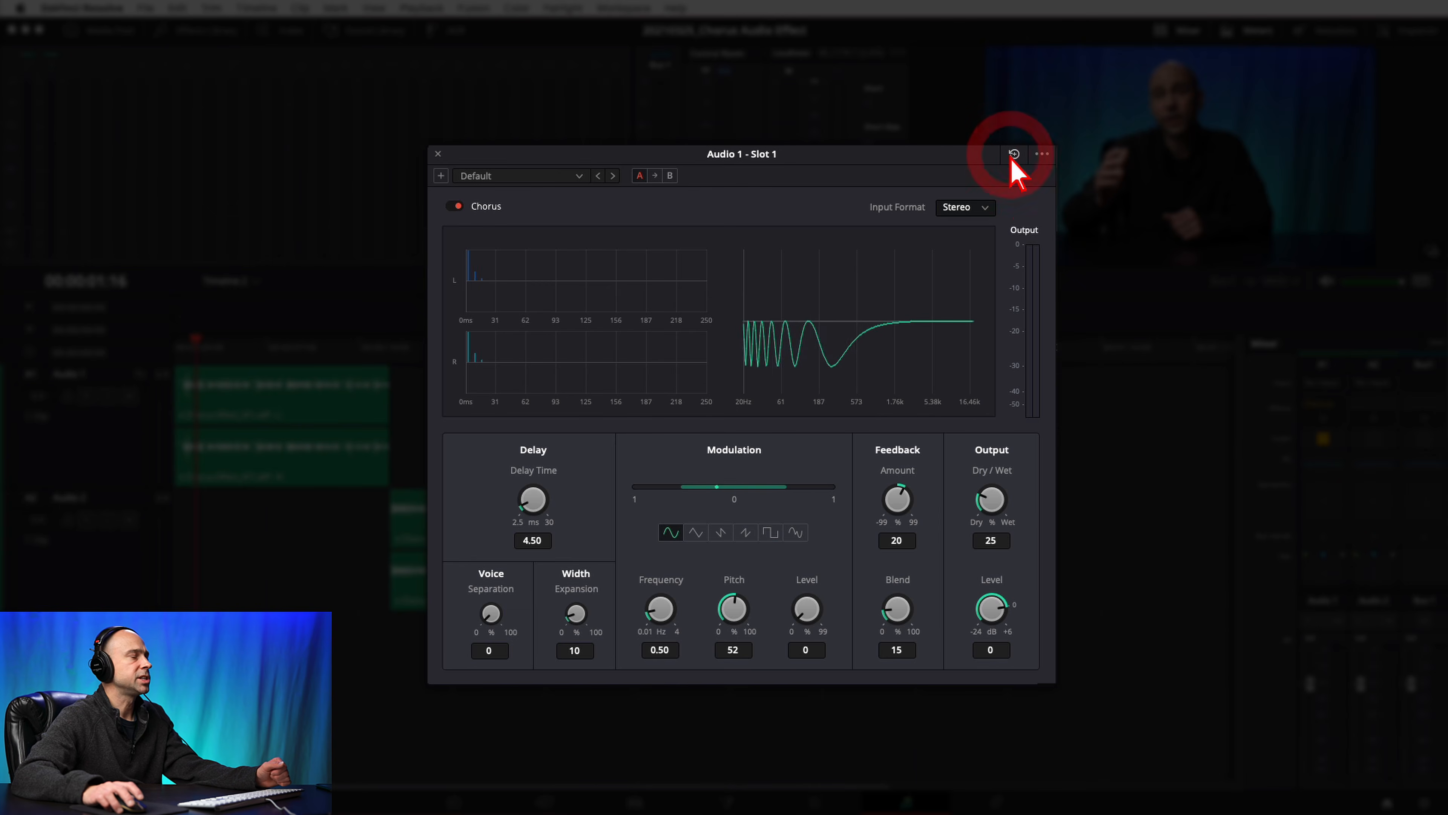
pyautogui.click(1041, 155)
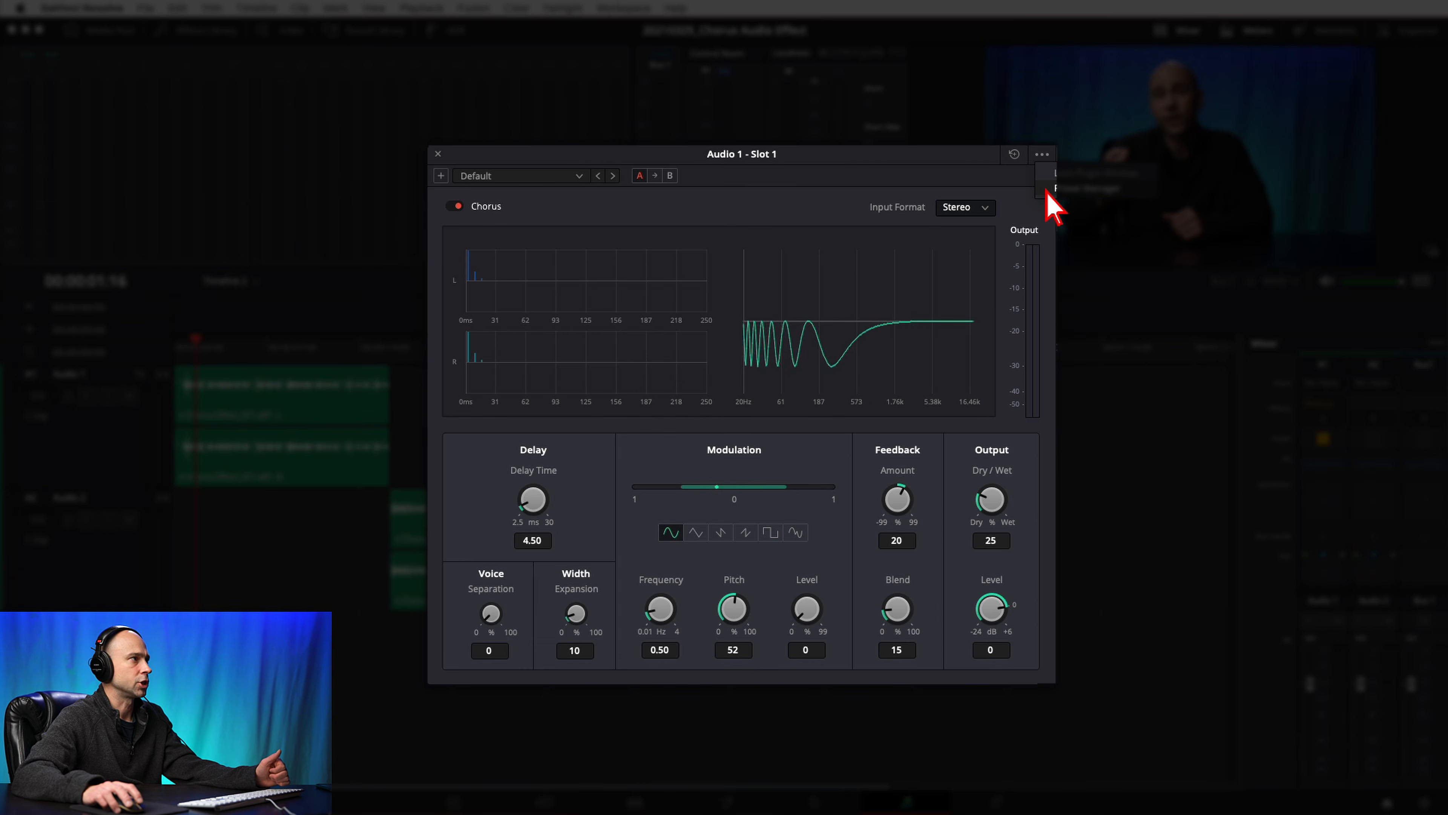
pyautogui.click(1018, 192)
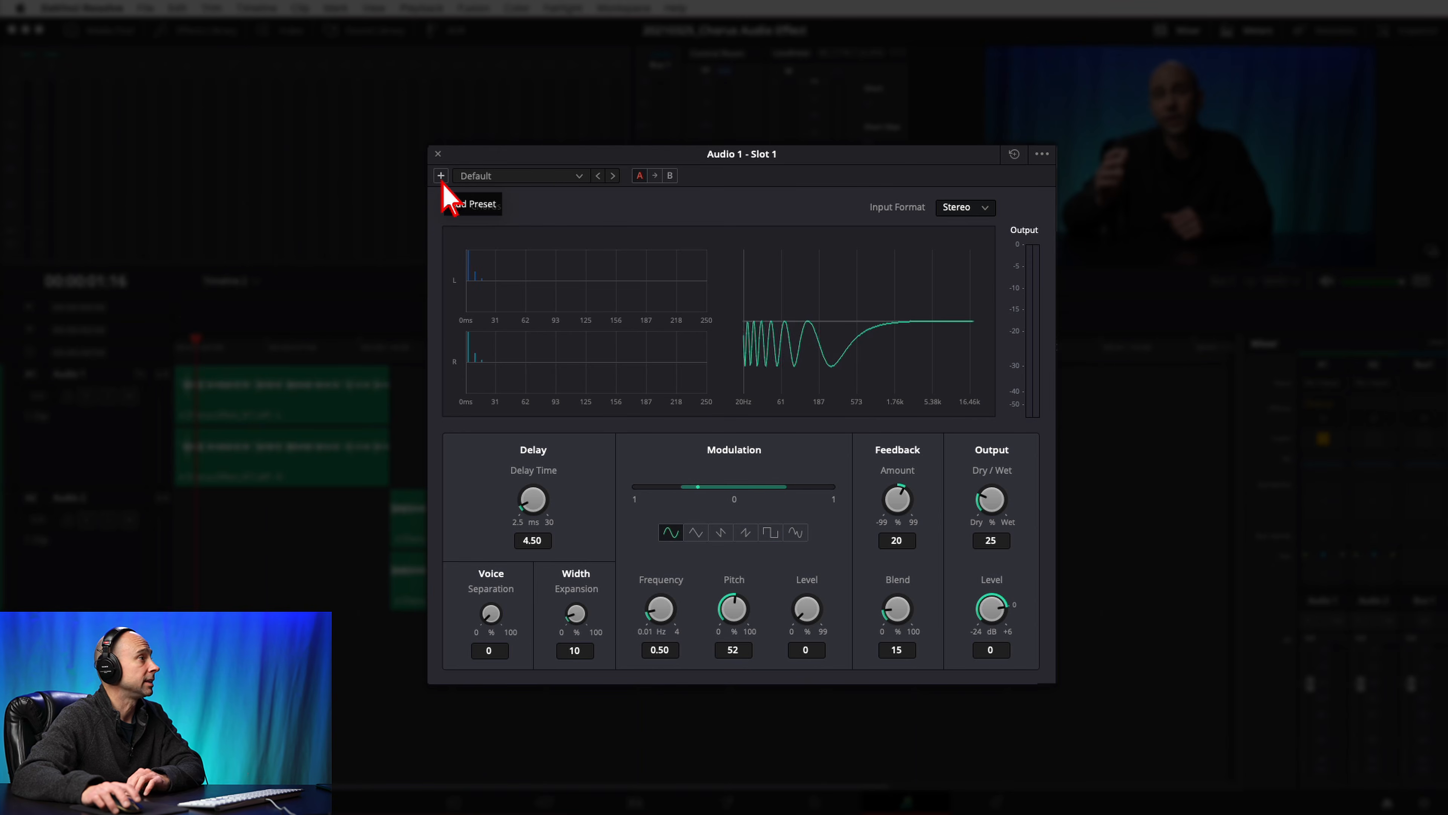
# Step: Browse the Chorus presets through Large and load the Dramatic preset
pyautogui.click(483, 177)
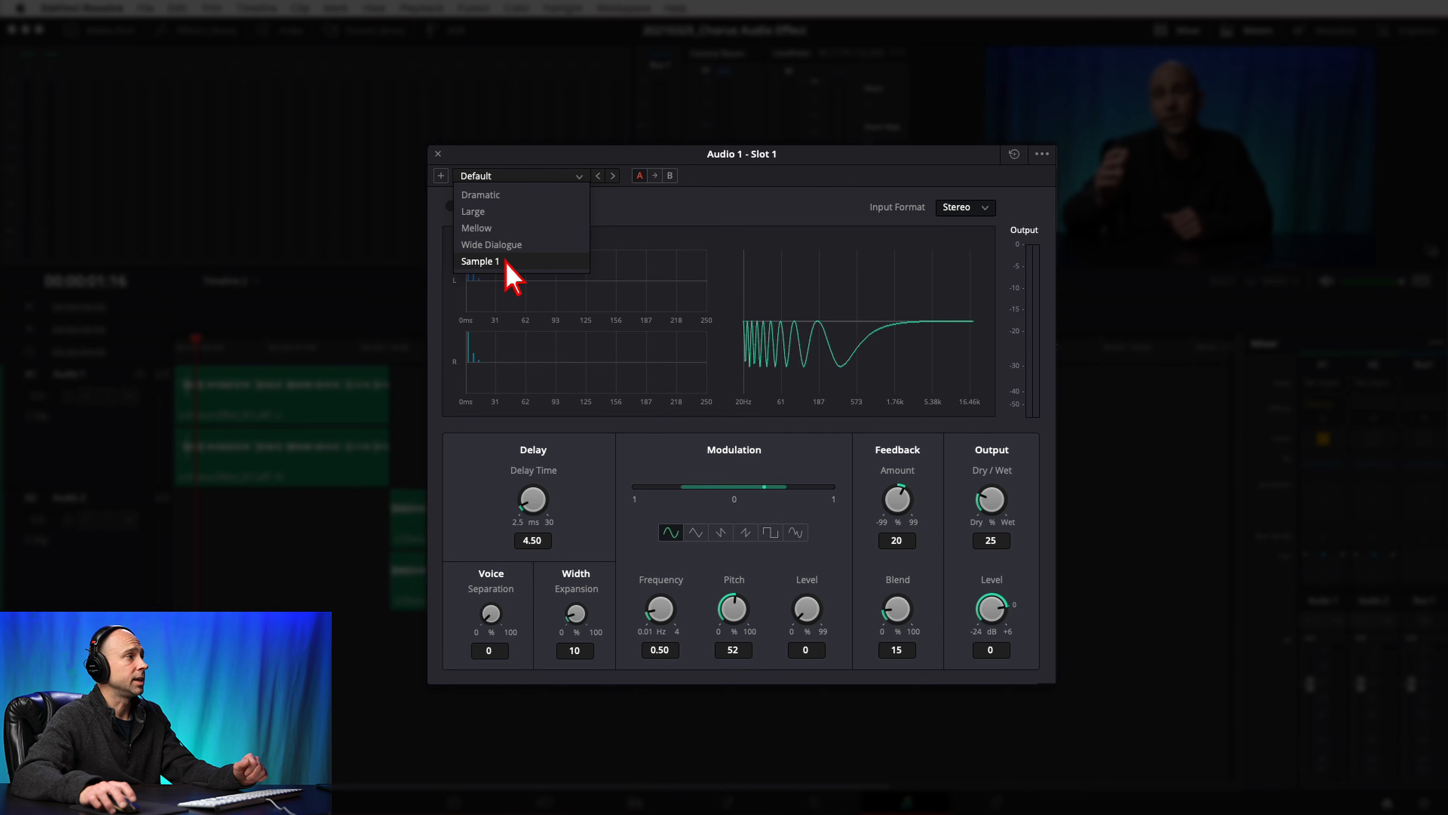
pyautogui.click(613, 176)
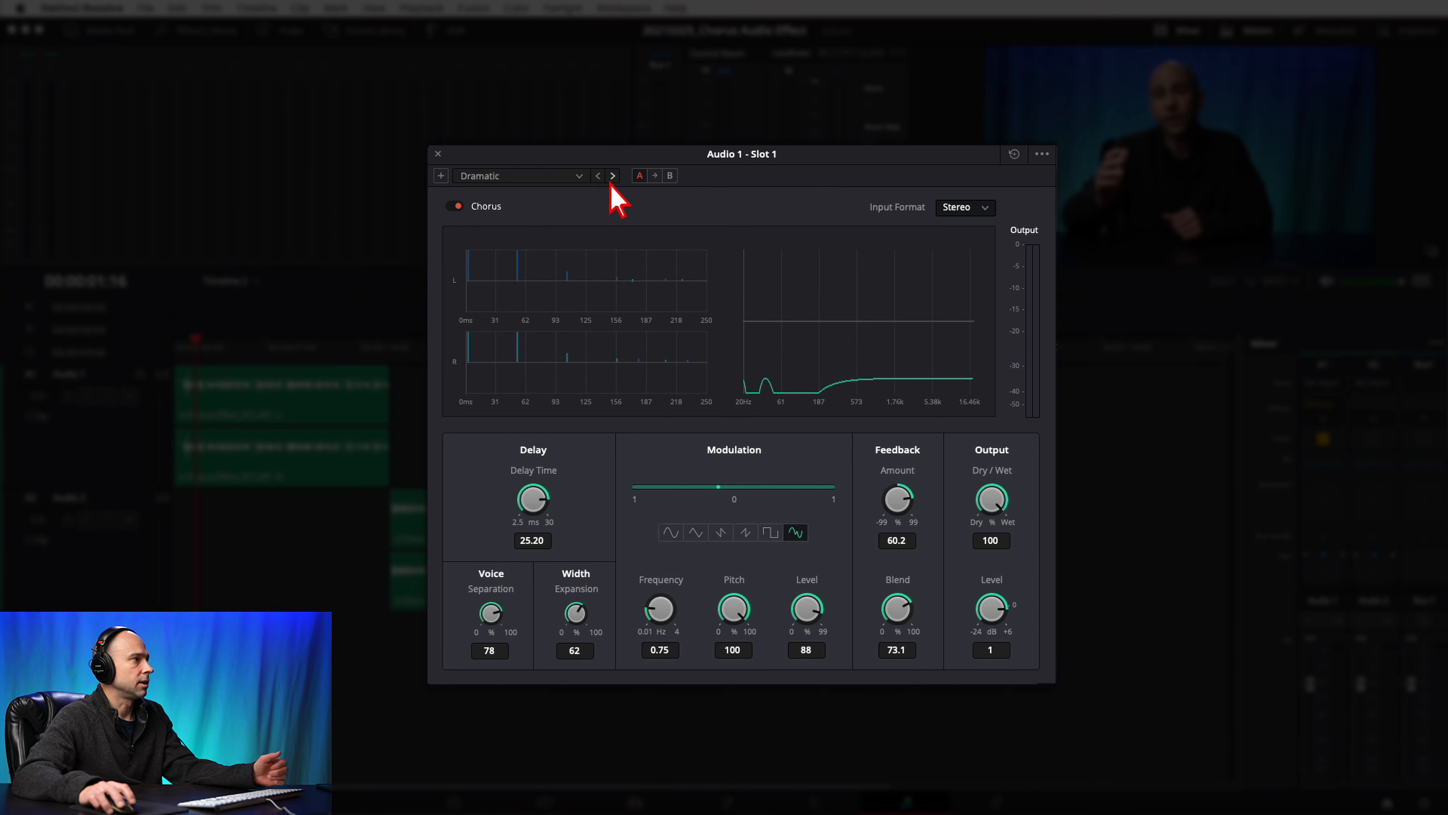
pyautogui.click(612, 176)
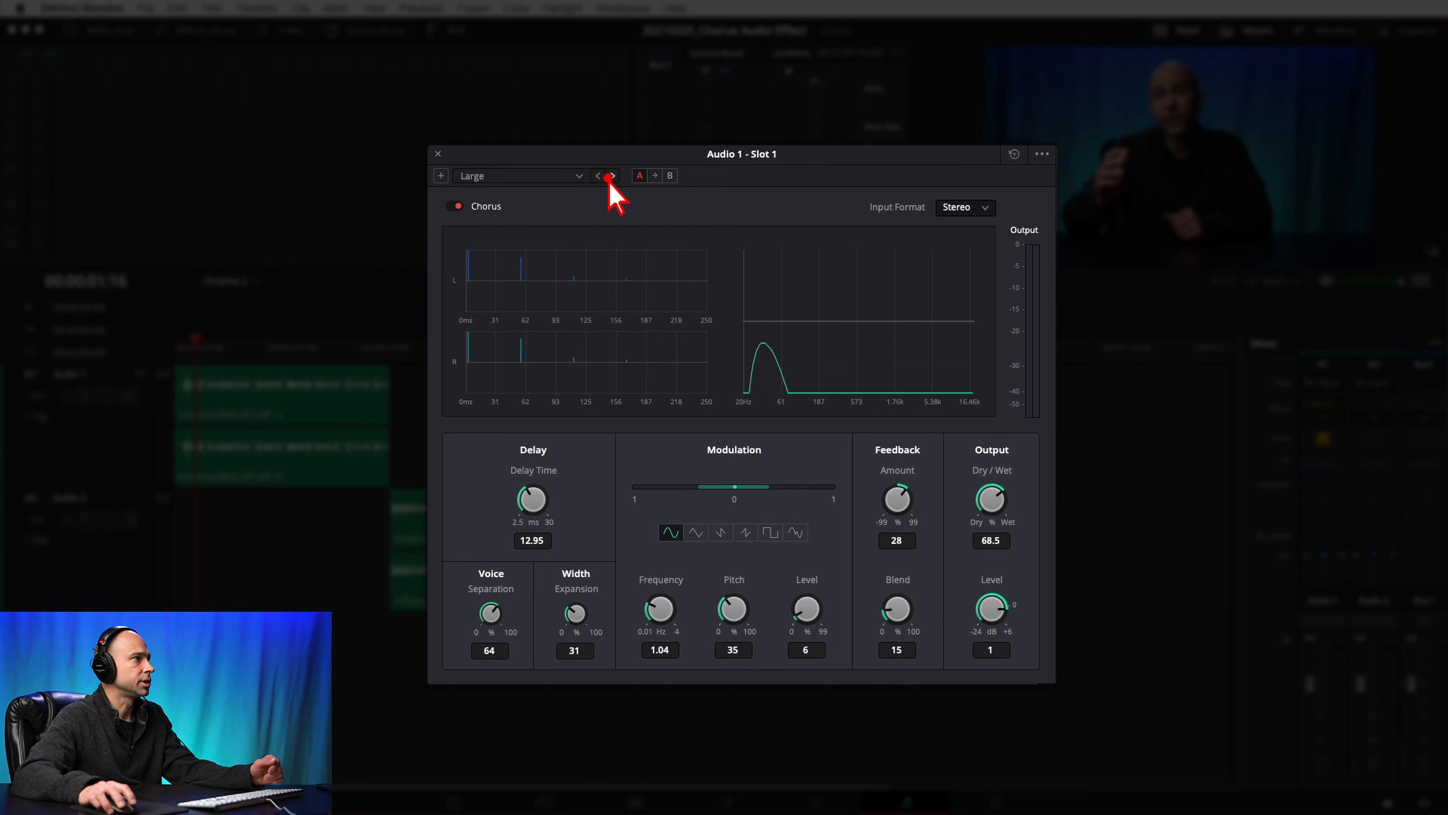
pyautogui.click(597, 175)
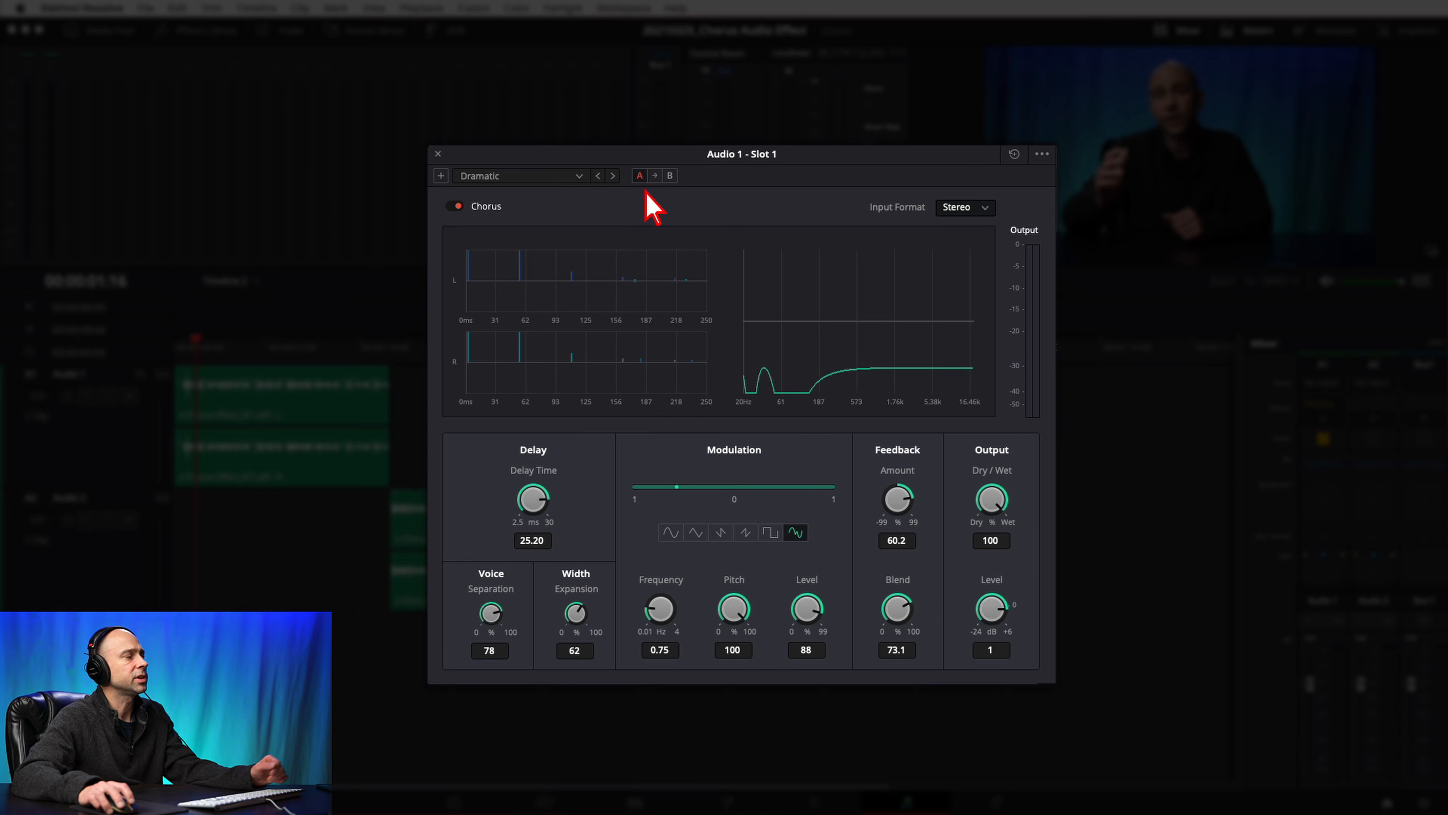
# Step: Compare the A and B settings of the Chorus effect and toggle the effect off and on
pyautogui.click(671, 176)
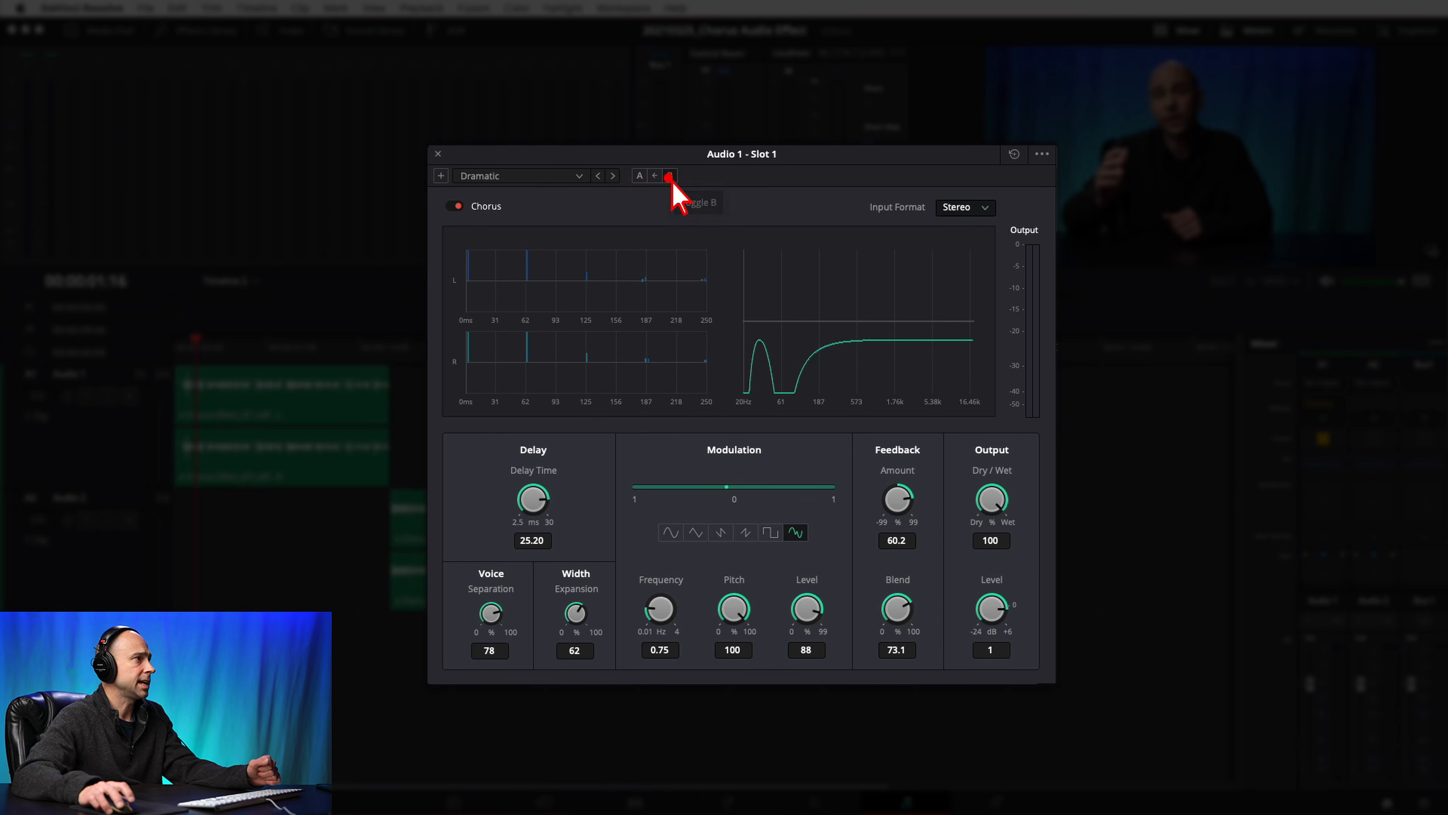
pyautogui.click(639, 176)
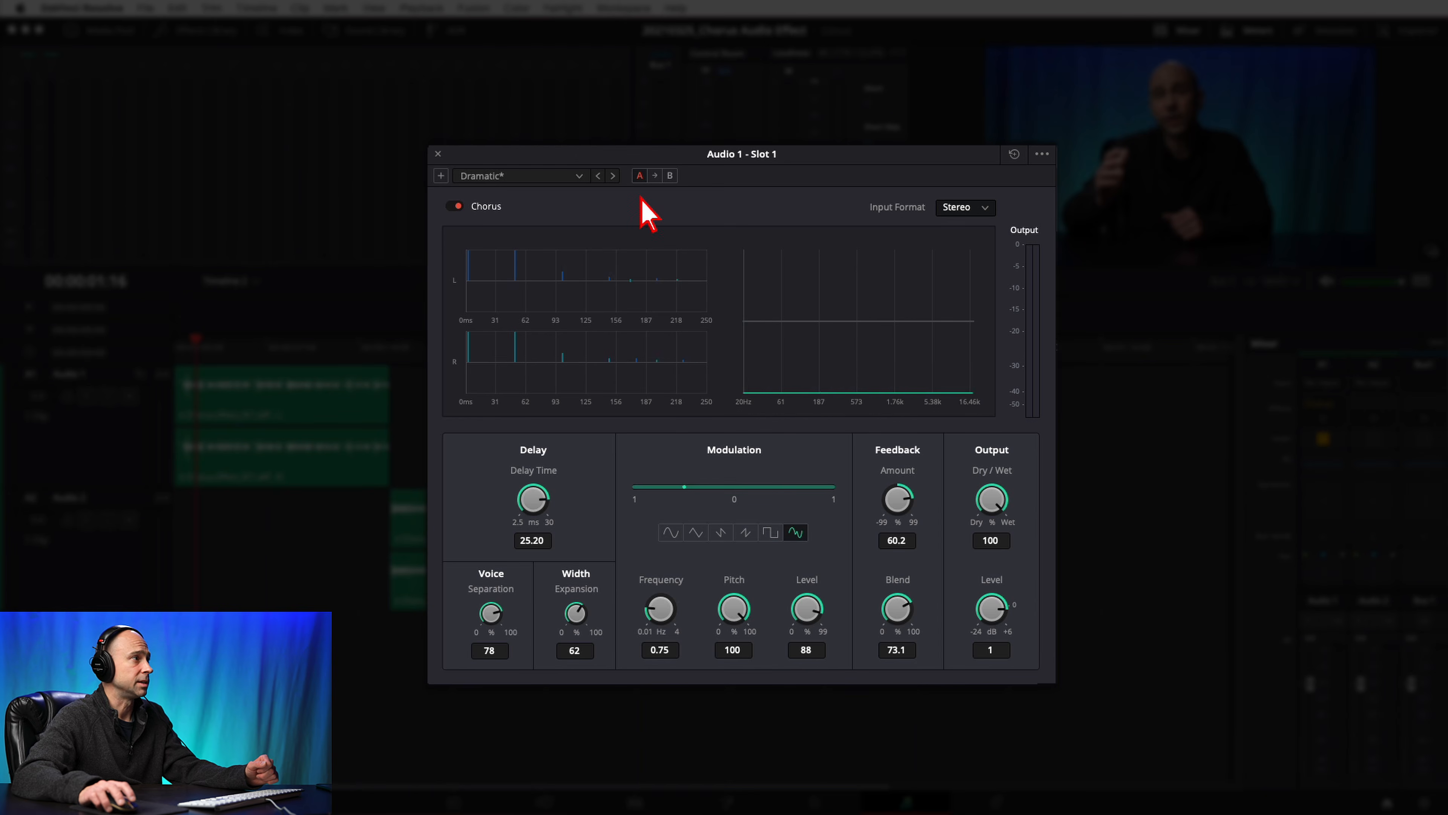
pyautogui.click(456, 208)
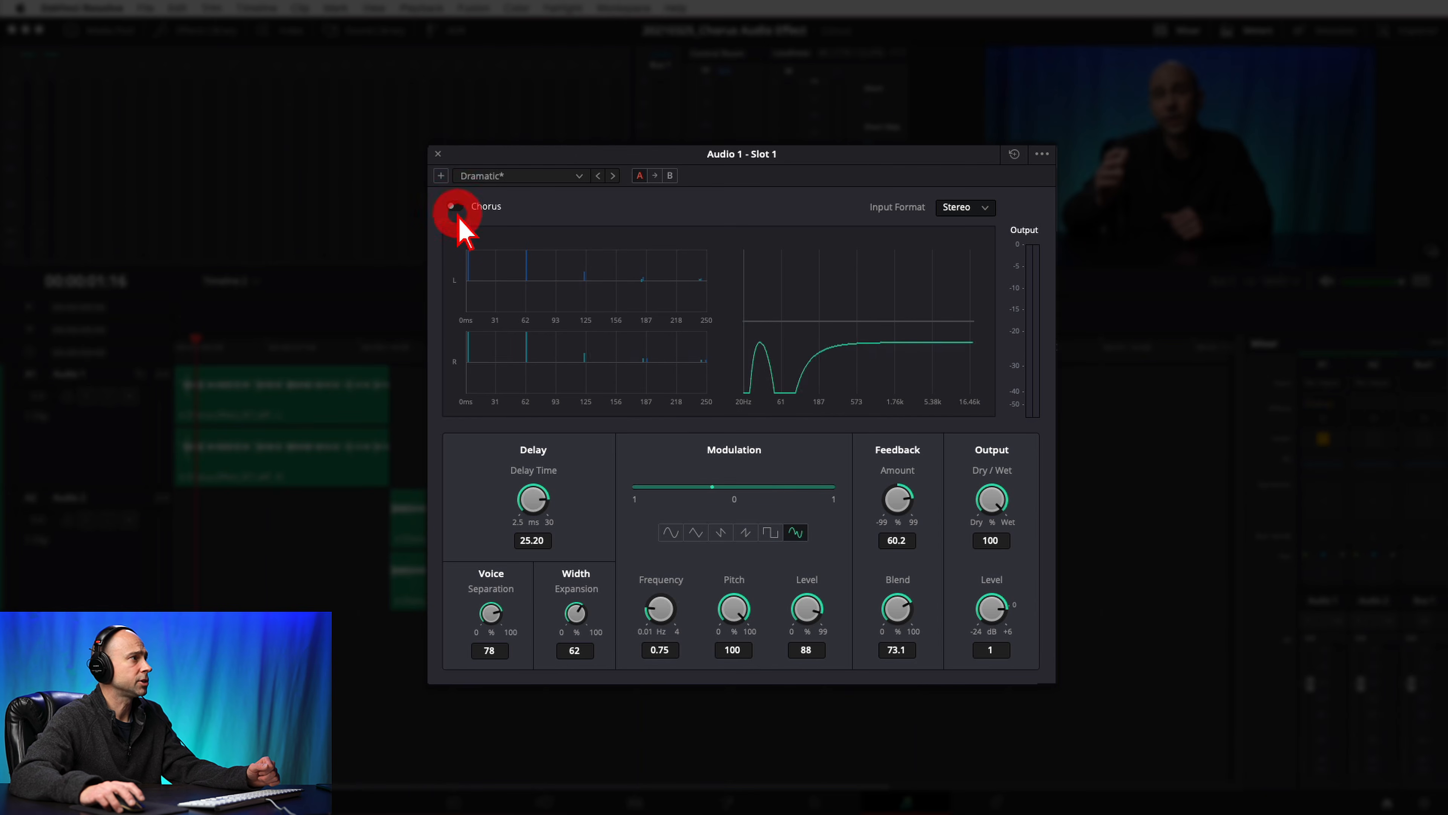
pyautogui.click(456, 206)
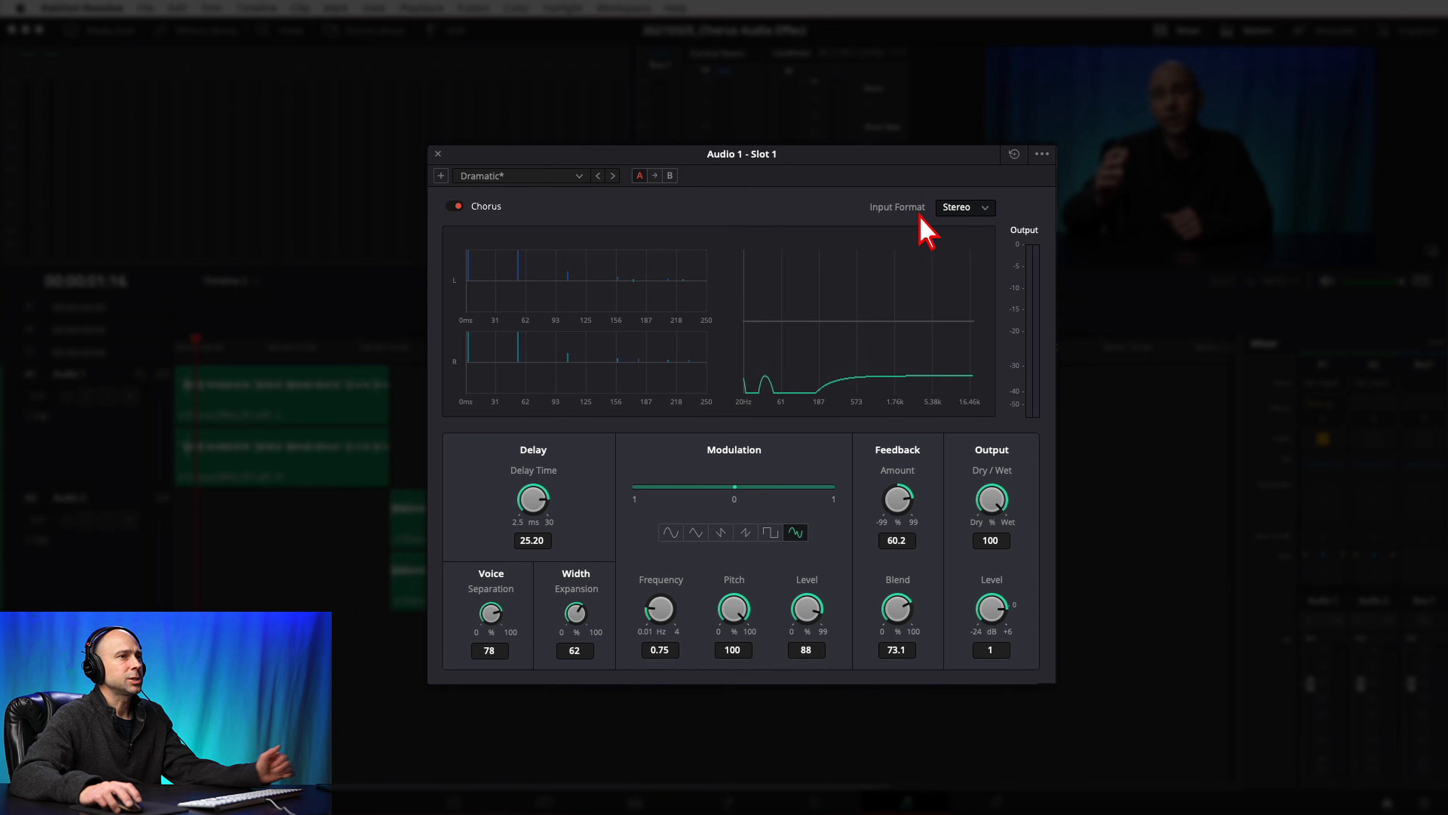
# Step: Check the available input format options of the Chorus effect
pyautogui.click(985, 207)
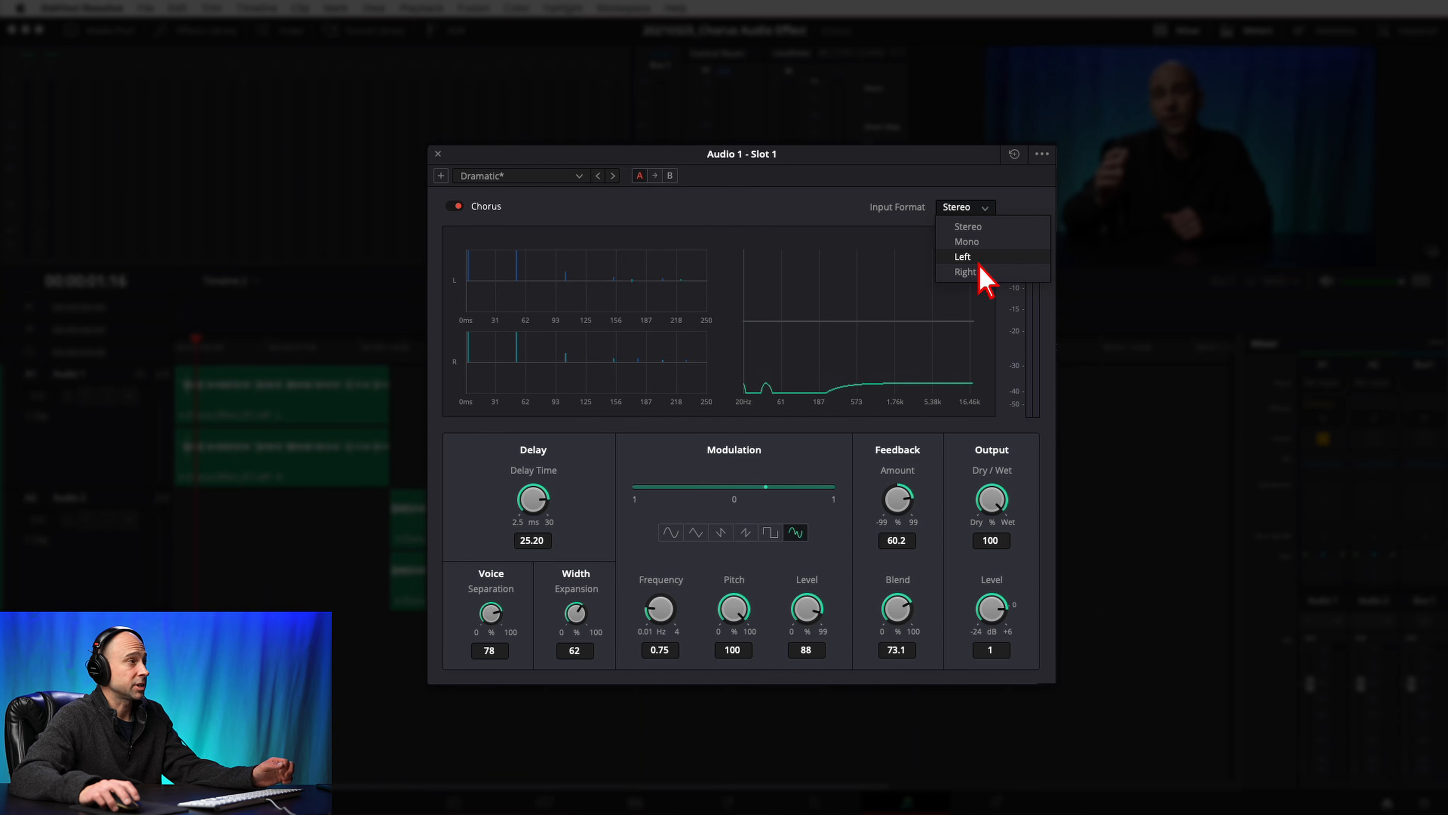
pyautogui.click(817, 206)
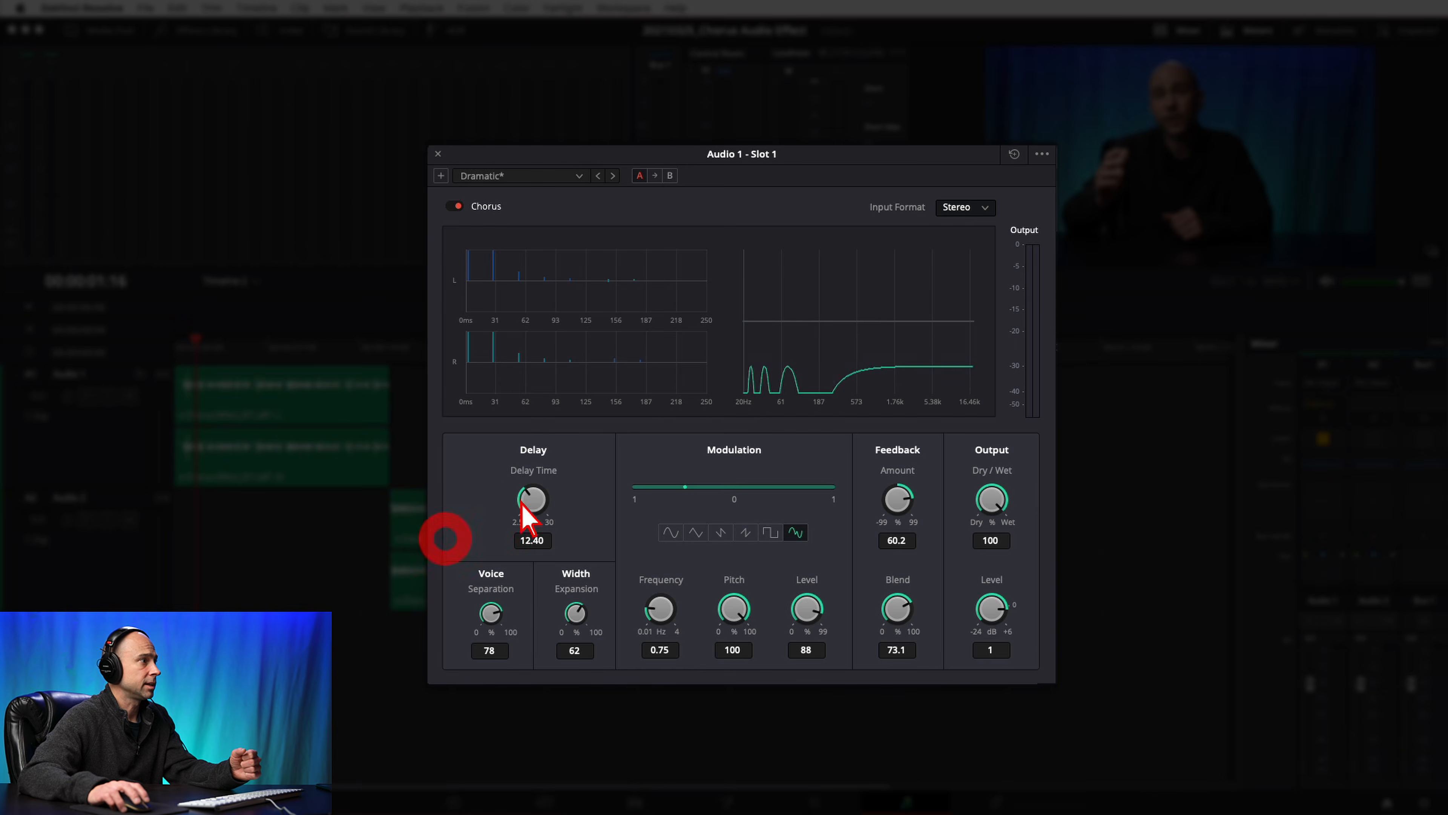
# Step: Try a Chorus delay time of 2.60 ms and bring it back up to 25.20 ms
pyautogui.moveTo(528, 517); pyautogui.dragTo(399, 534)
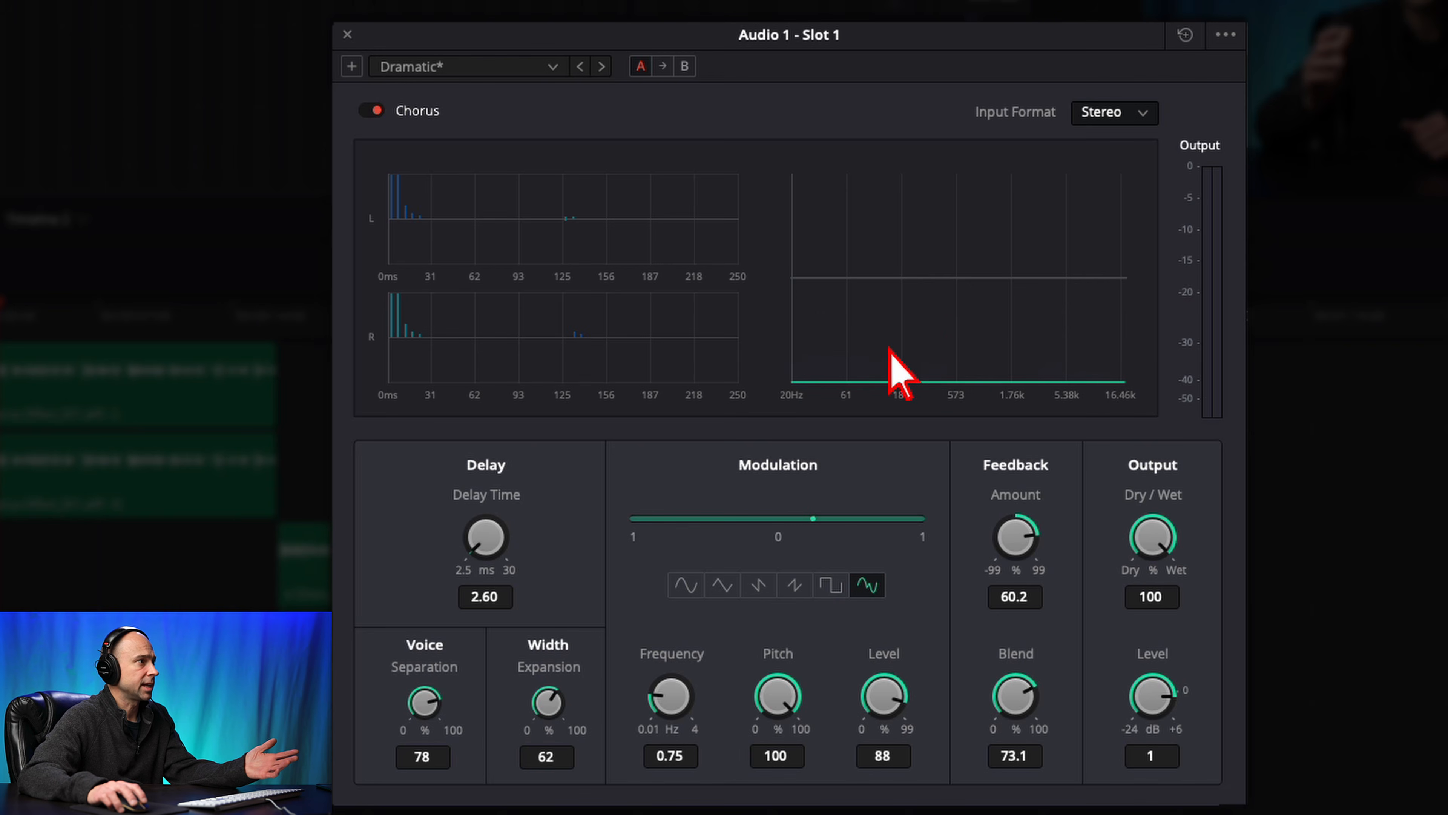
pyautogui.moveTo(489, 548); pyautogui.dragTo(598, 556)
pyautogui.moveTo(485, 534); pyautogui.dragTo(696, 571)
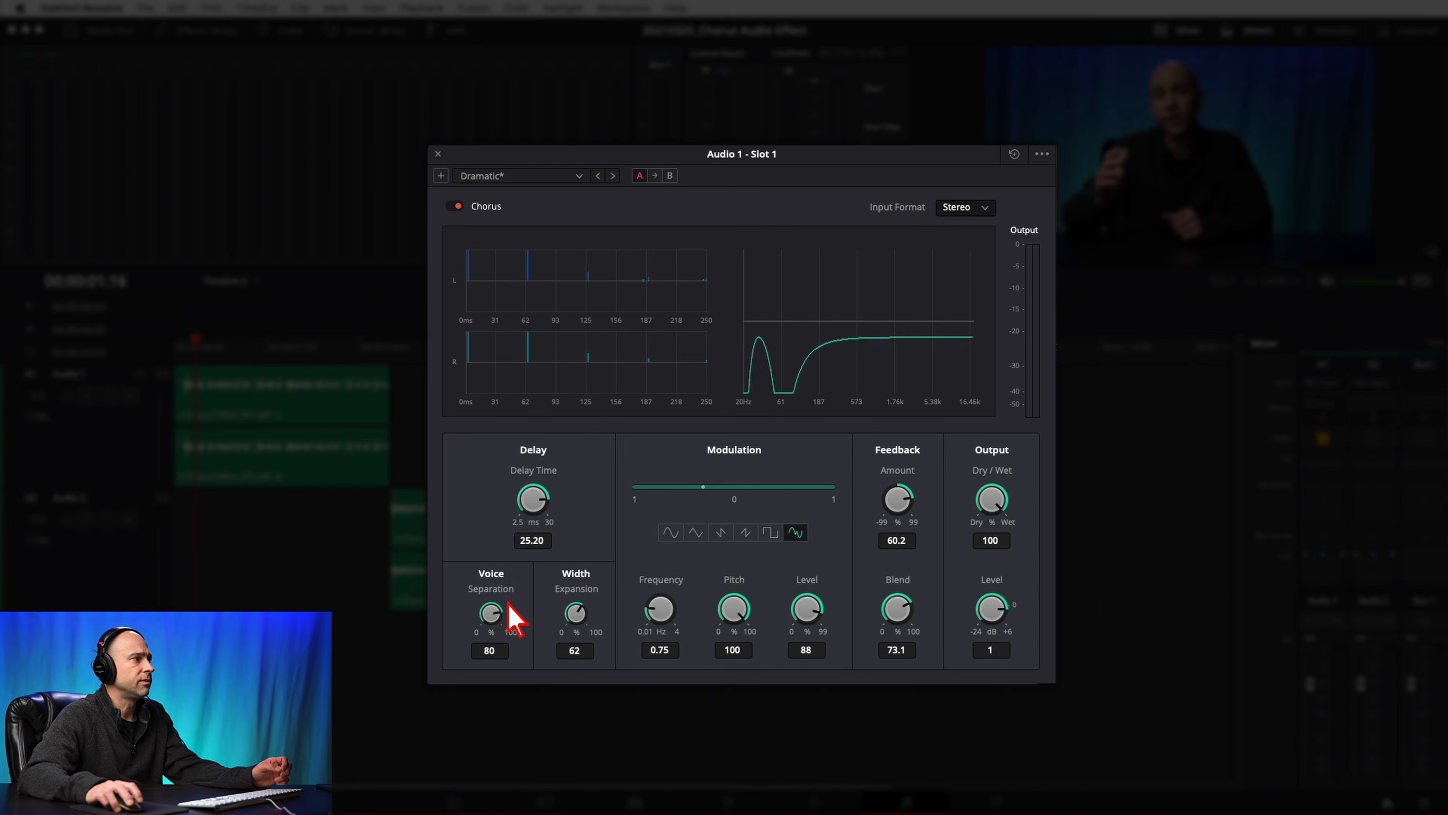
# Step: Set the Chorus voice separation to 80%
pyautogui.click(492, 616)
pyautogui.click(492, 616)
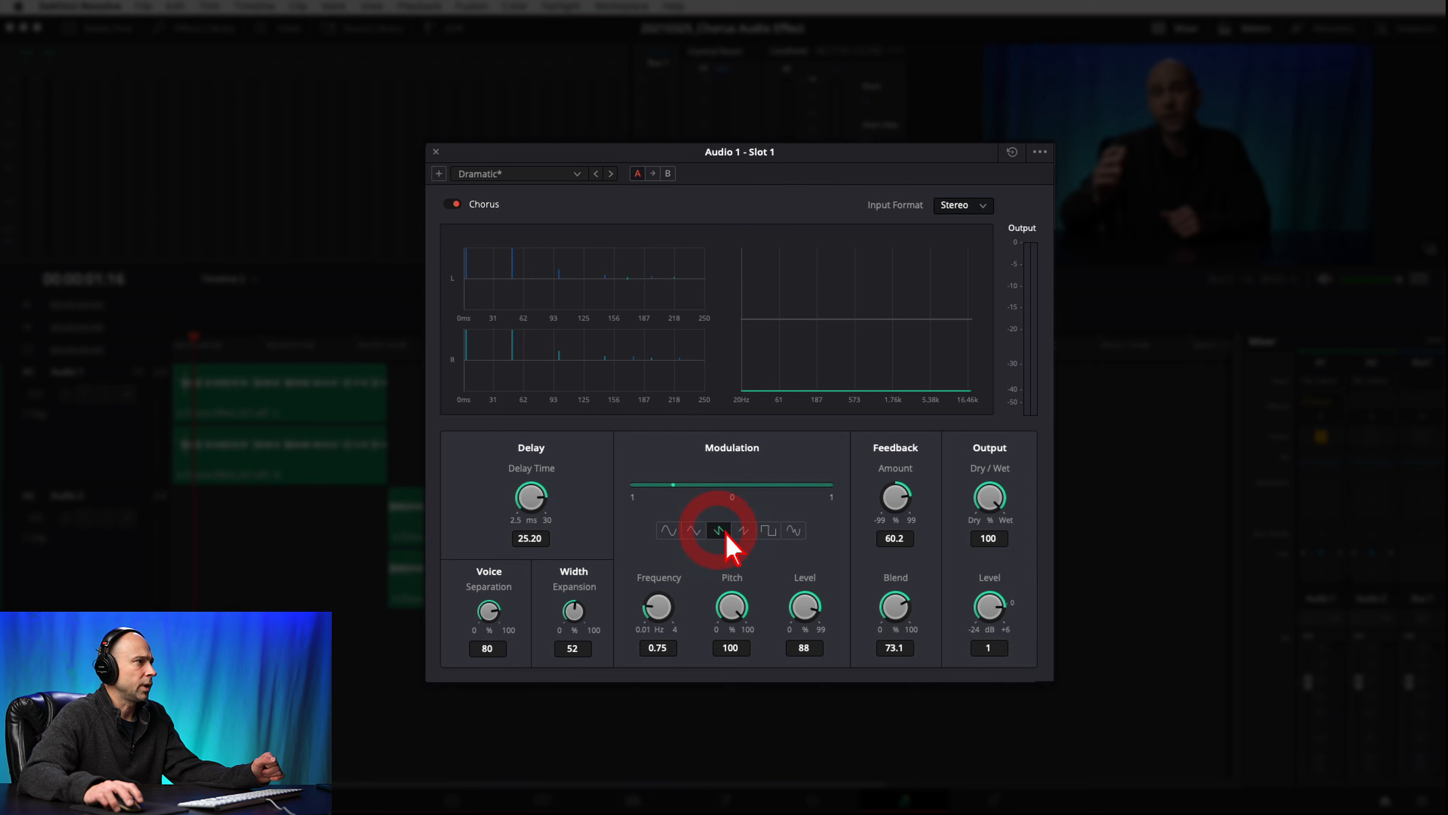
# Step: Try the rising sawtooth and sine modulation waveforms and select the triangle waveform for the Chorus effect
pyautogui.click(717, 484)
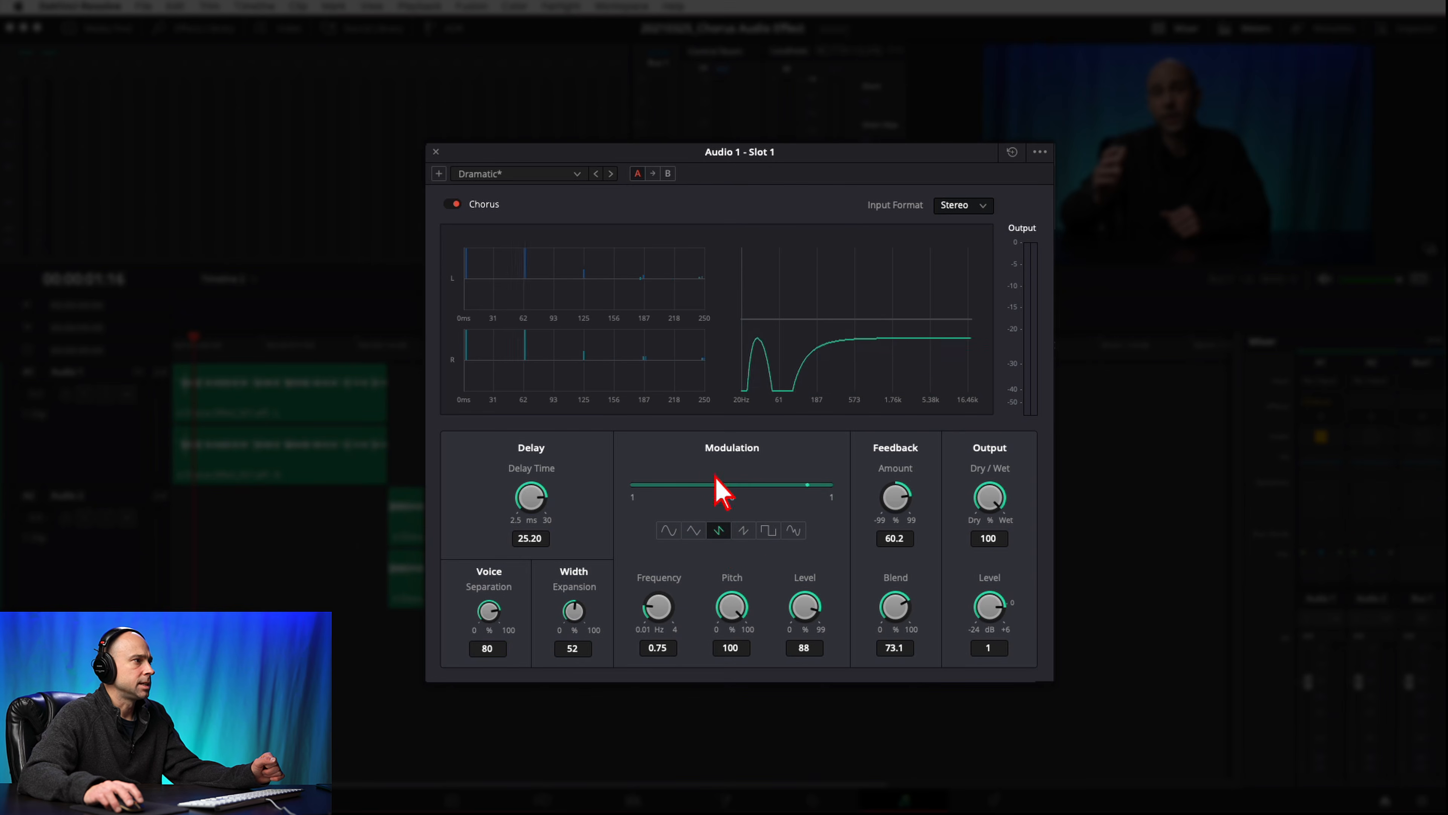
pyautogui.click(743, 532)
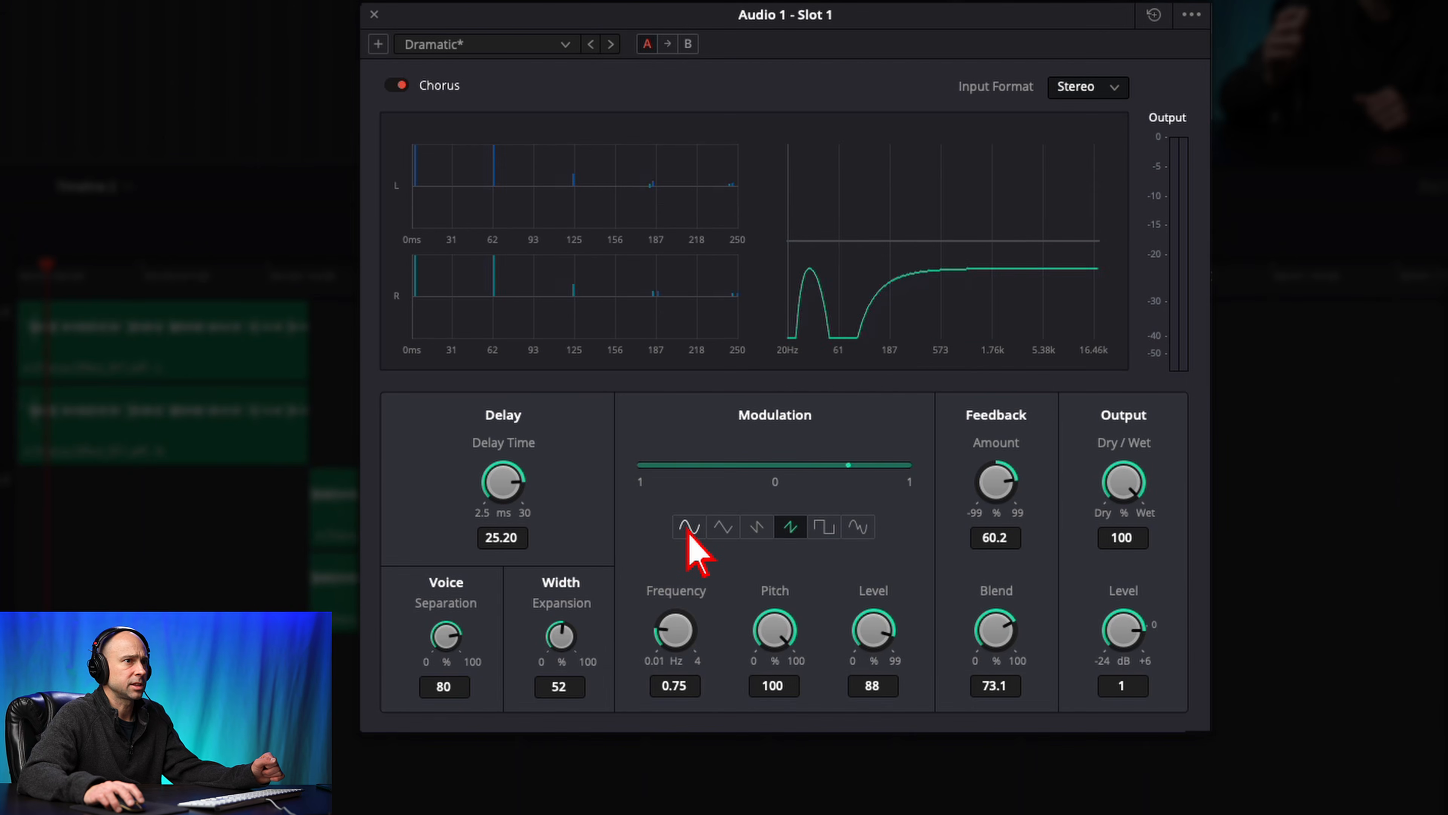
pyautogui.click(668, 531)
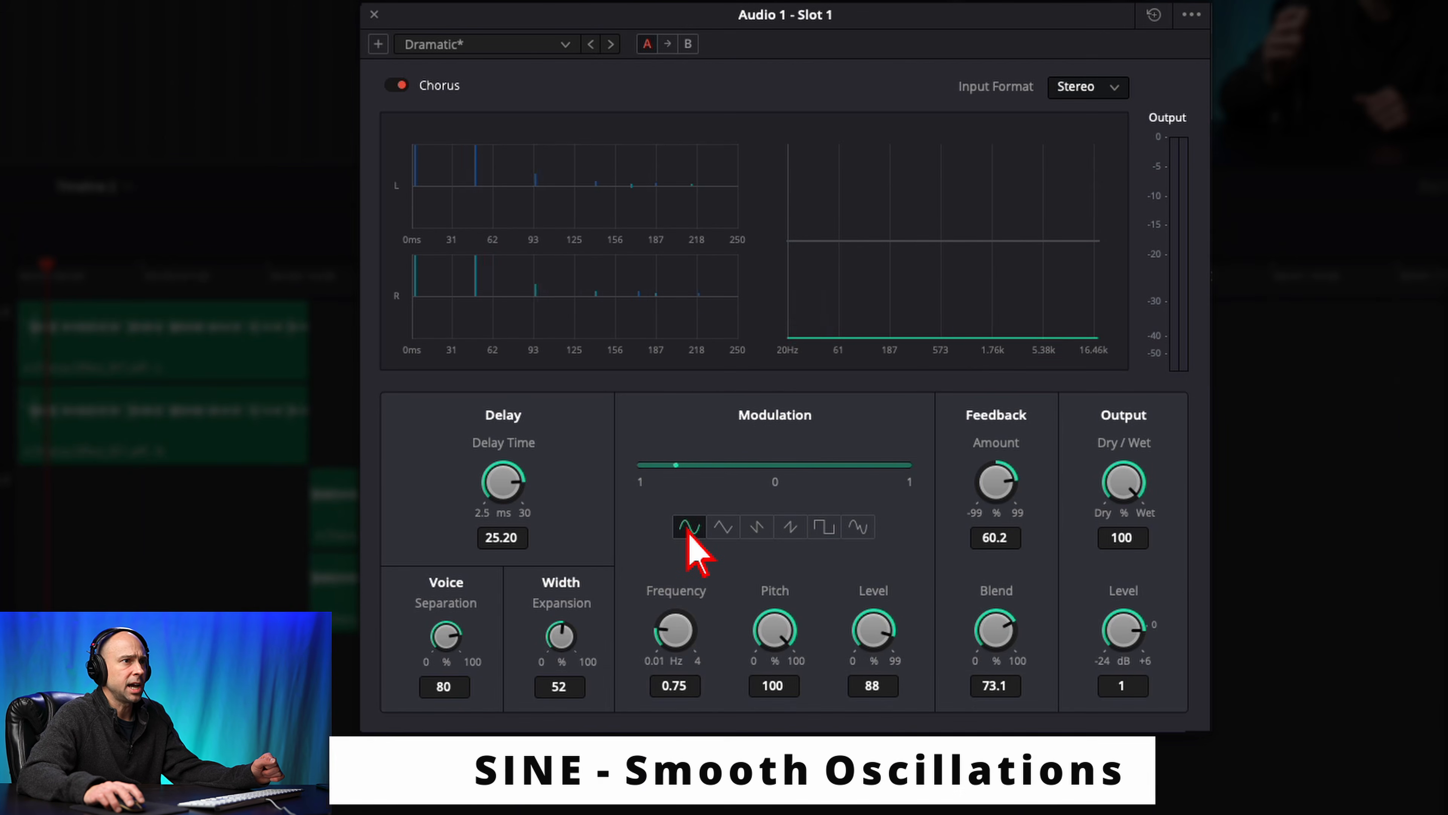
pyautogui.click(721, 529)
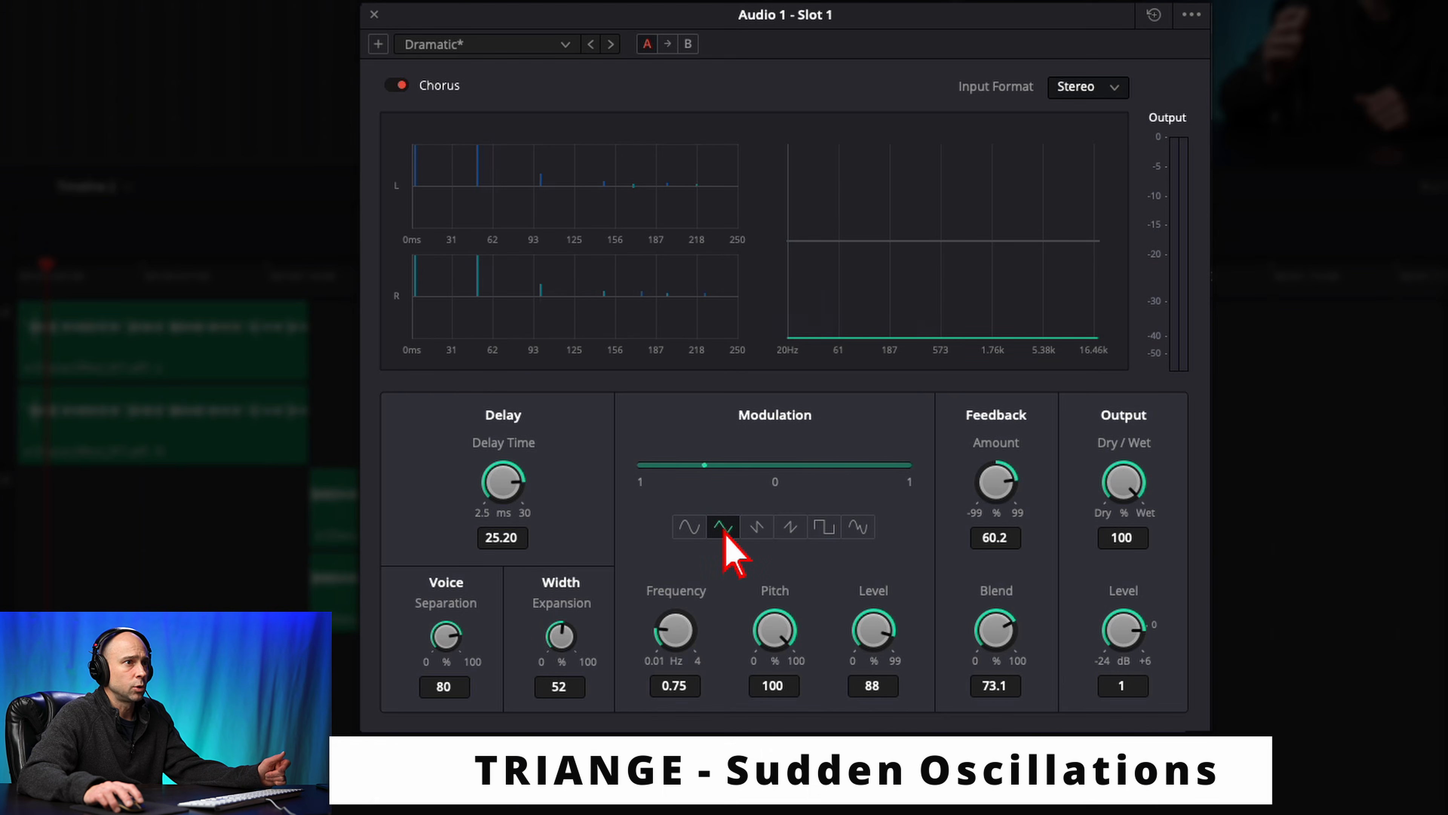
# Step: Try both sawtooth modulation waveforms and the square waveform, ending on the random waveform for the Chorus effect
pyautogui.click(758, 531)
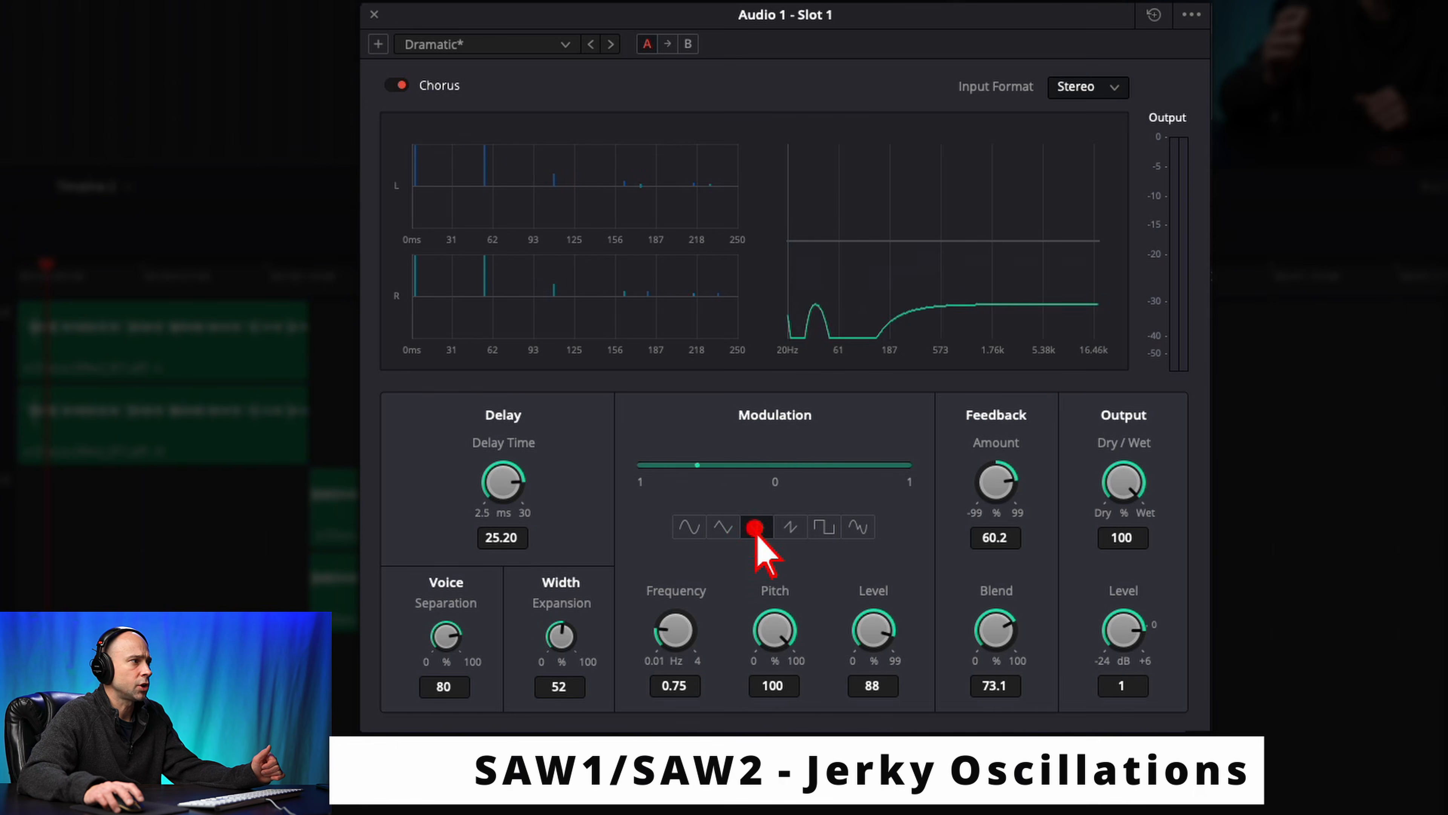
pyautogui.click(790, 528)
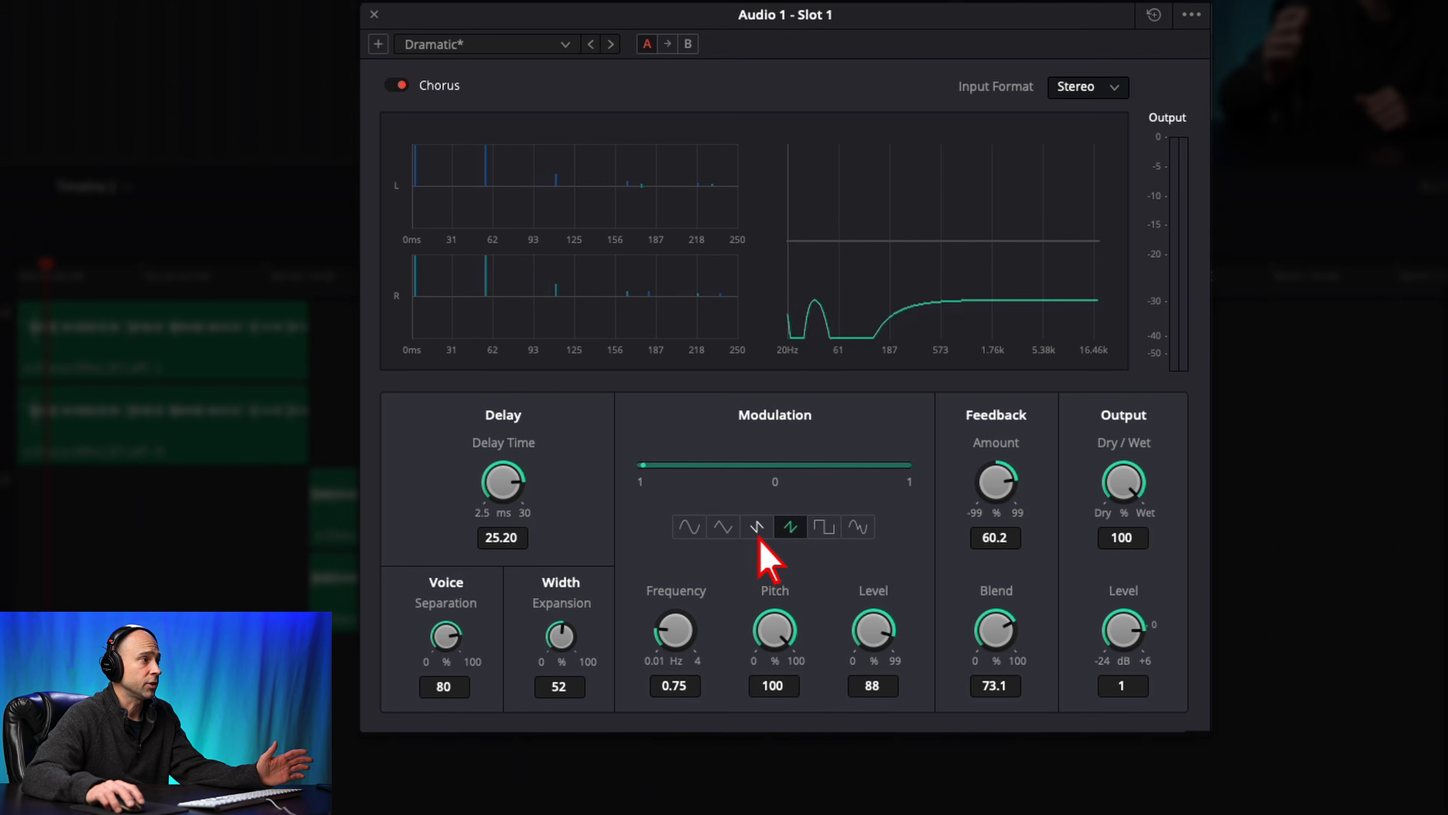
pyautogui.click(825, 527)
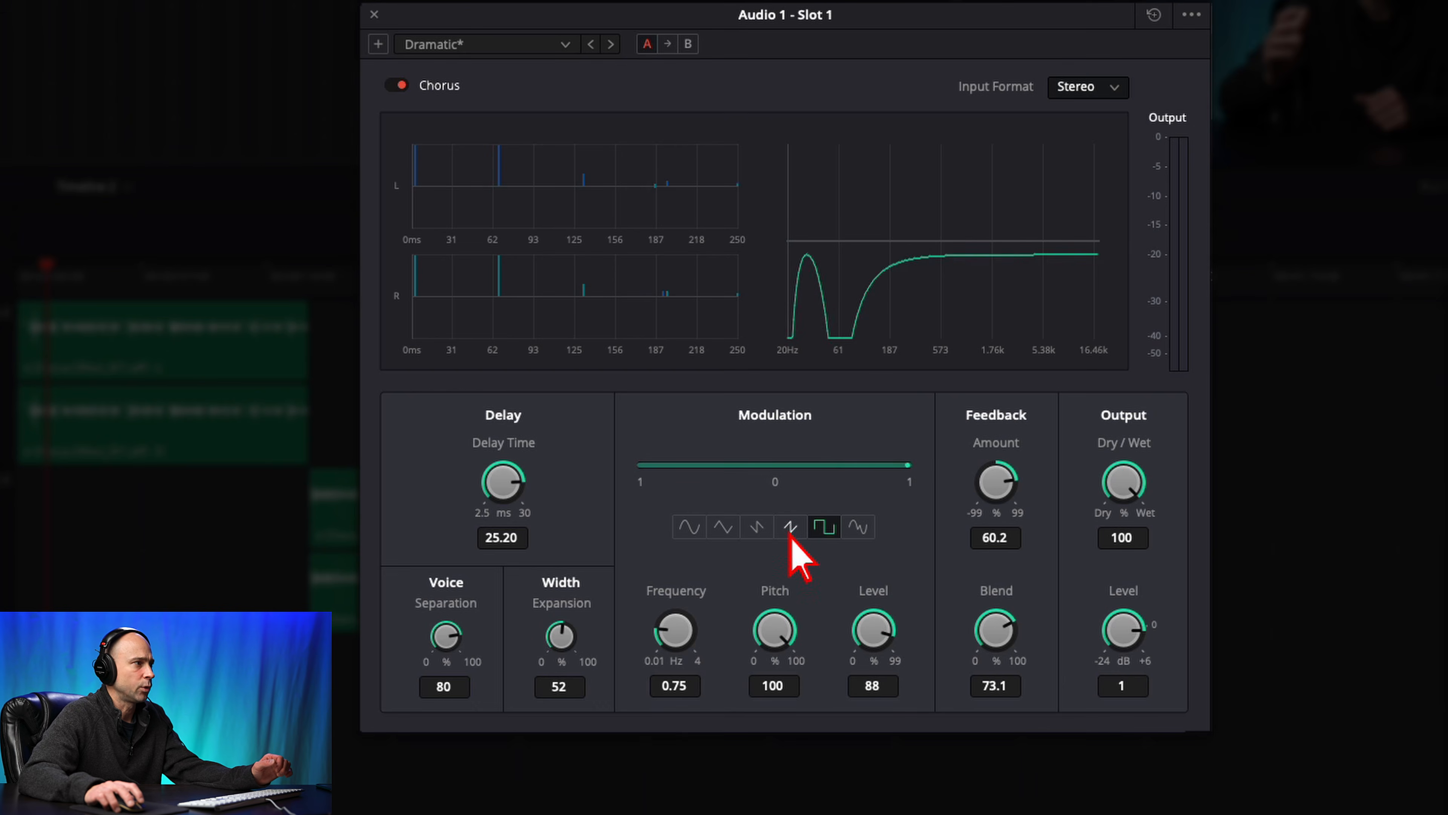
pyautogui.click(855, 530)
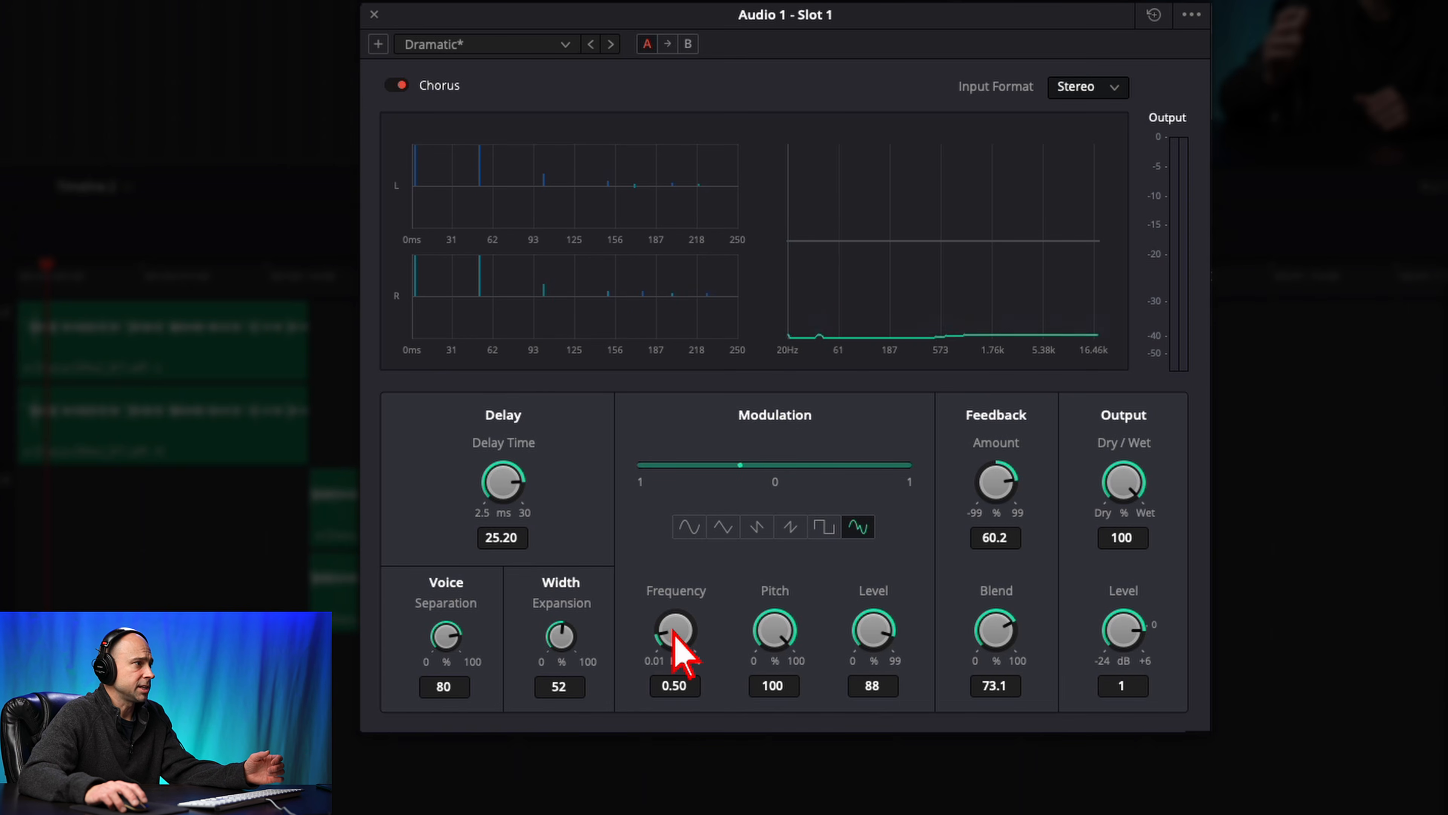
# Step: Try Chorus modulation frequencies of 3.56 Hz and 0.67 Hz and bring the frequency back to 0.50 Hz
pyautogui.moveTo(887, 673); pyautogui.dragTo(887, 672)
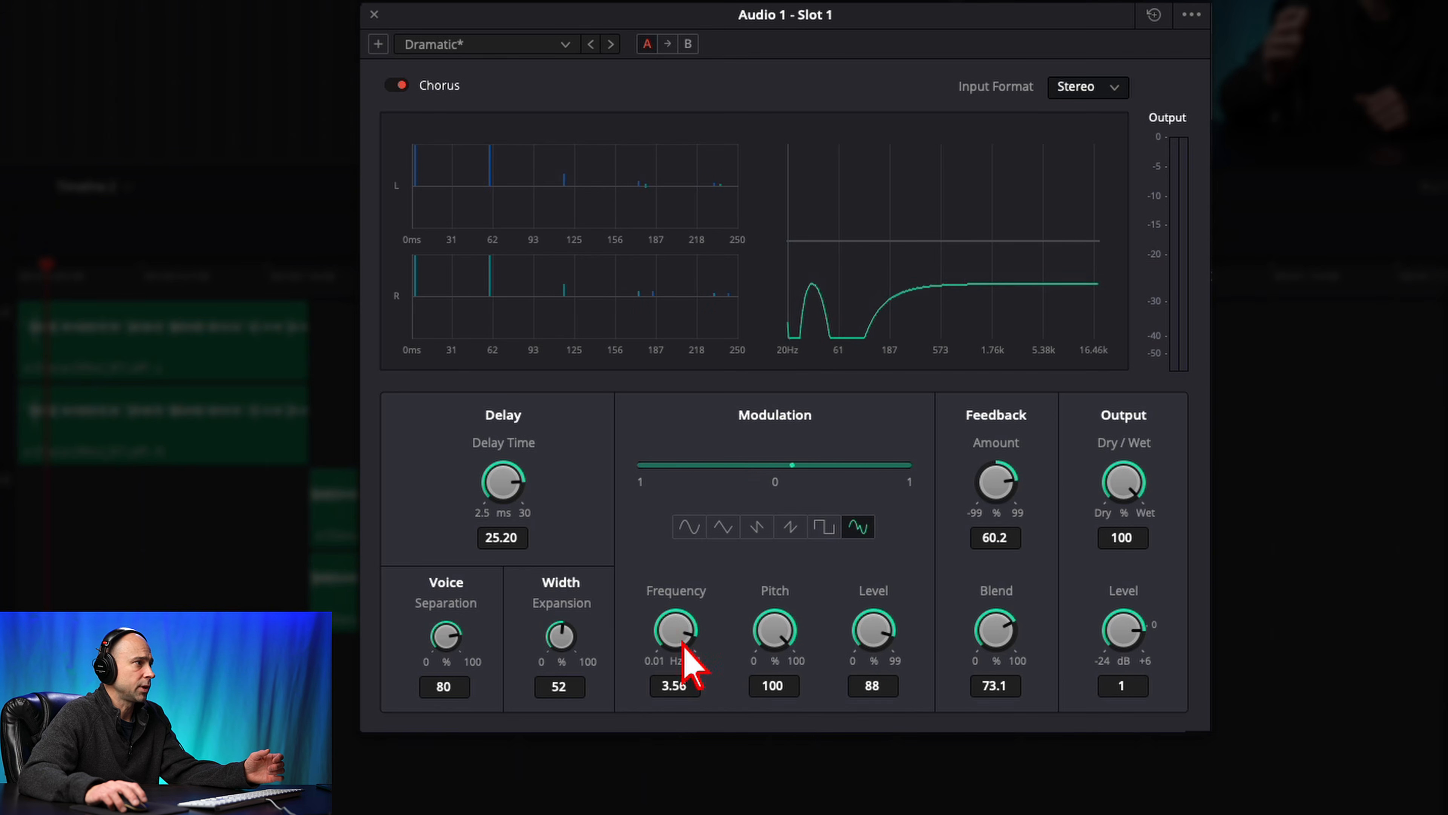
pyautogui.moveTo(680, 627); pyautogui.dragTo(437, 739)
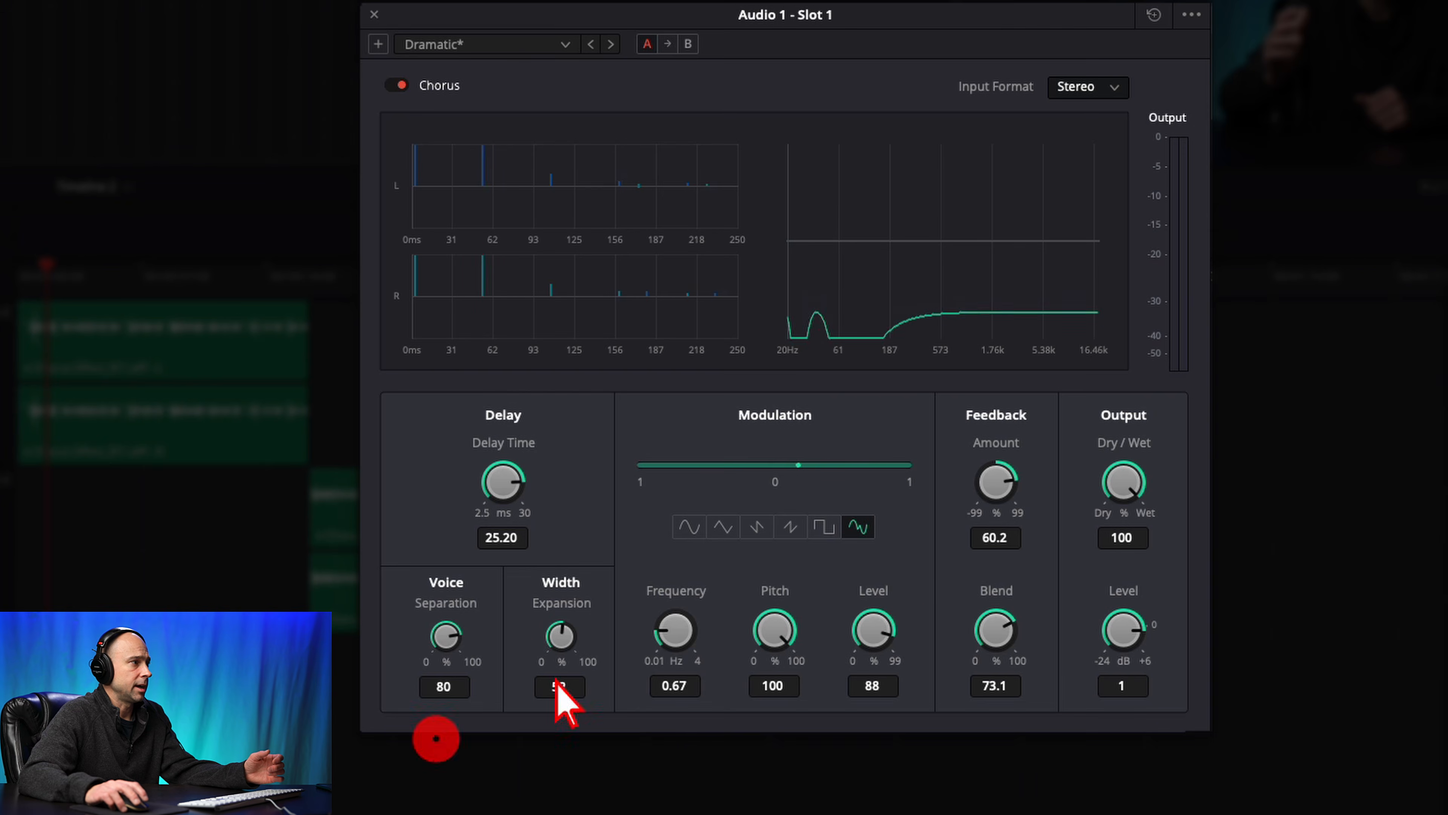
pyautogui.moveTo(678, 631); pyautogui.dragTo(933, 658)
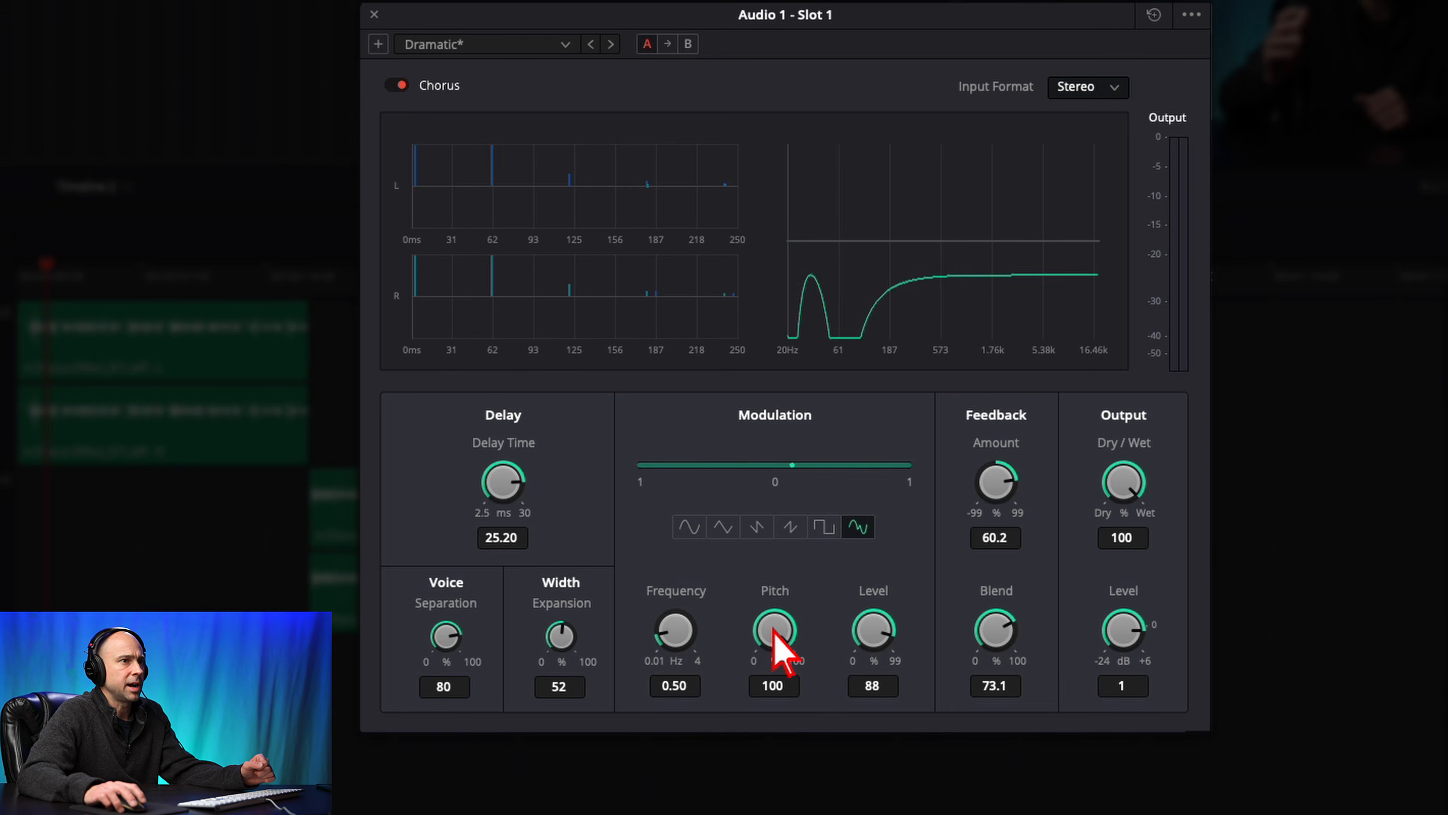
# Step: Set the modulation pitch to 51% and try modulation levels of 0% and 99%, settling on 46%
pyautogui.moveTo(779, 630); pyautogui.dragTo(880, 615)
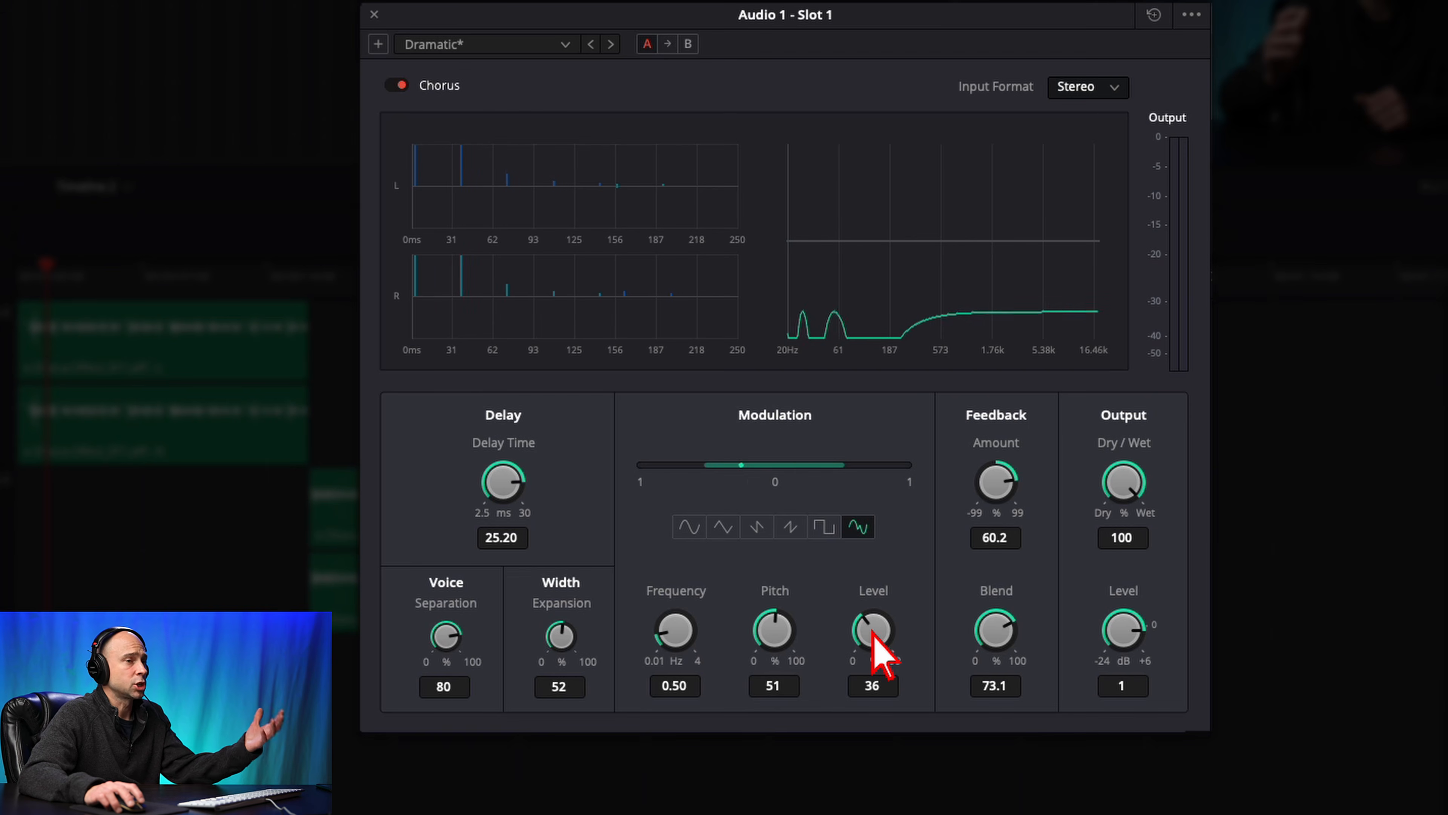
pyautogui.moveTo(873, 632); pyautogui.dragTo(880, 633)
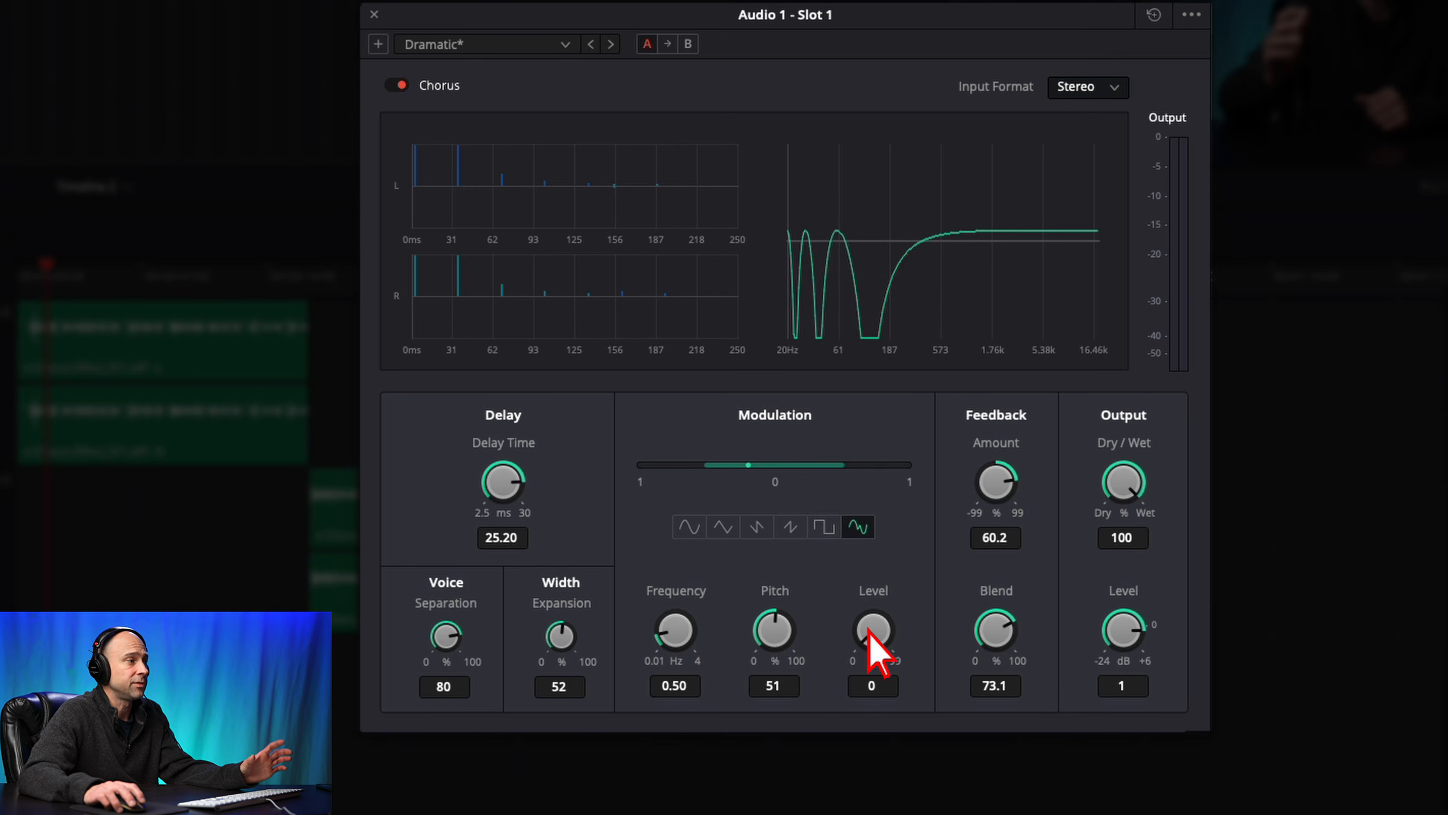
pyautogui.moveTo(872, 645); pyautogui.dragTo(1028, 679)
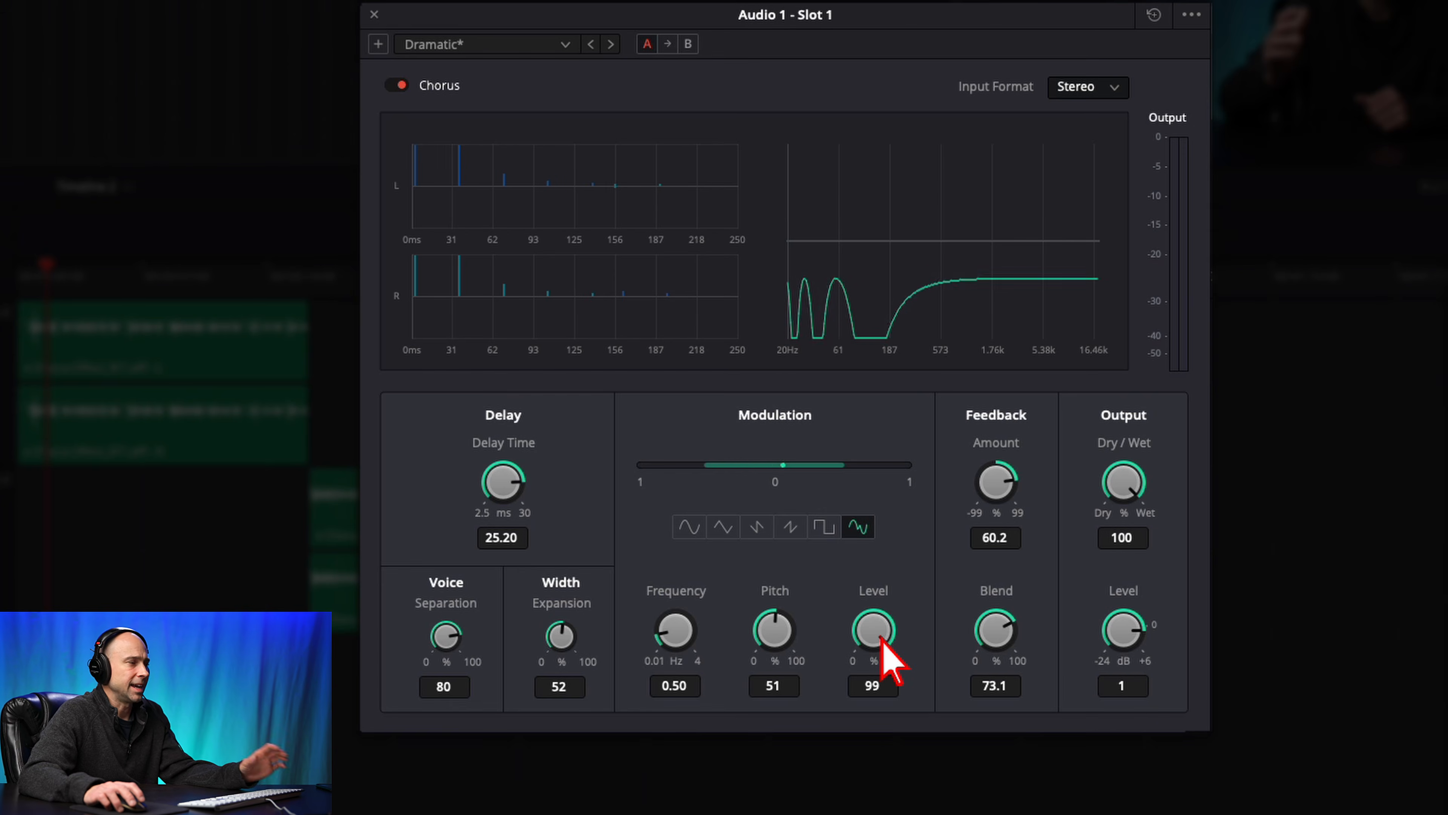
pyautogui.moveTo(881, 637)
pyautogui.mouseDown()
pyautogui.moveTo(822, 655)
pyautogui.moveTo(855, 640)
pyautogui.mouseUp()
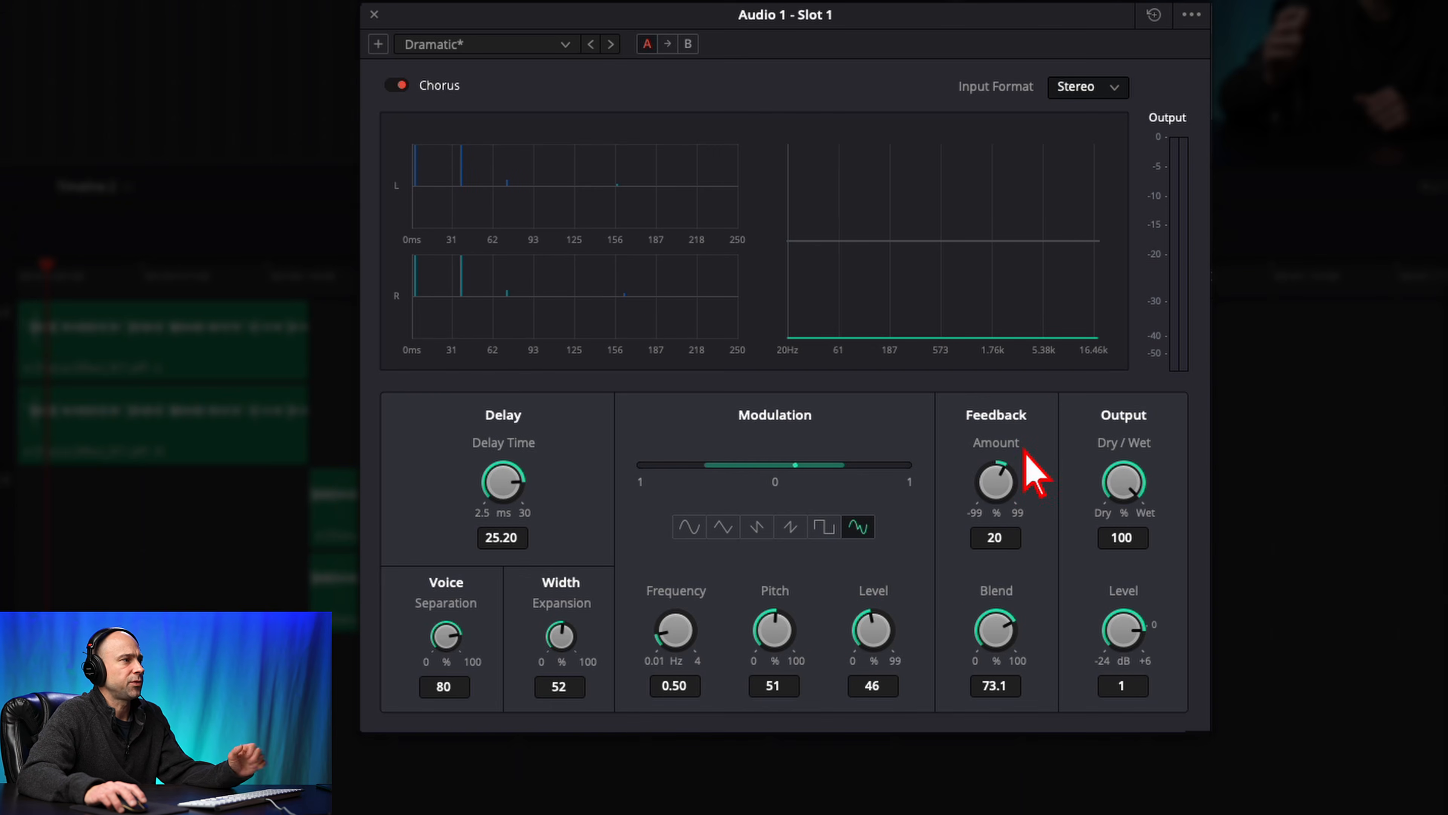
# Step: Try lower and higher Chorus feedback amounts and reset the amount to 20%
pyautogui.moveTo(998, 488); pyautogui.dragTo(838, 545)
pyautogui.moveTo(992, 489); pyautogui.dragTo(1400, 531)
pyautogui.doubleClick(1004, 491)
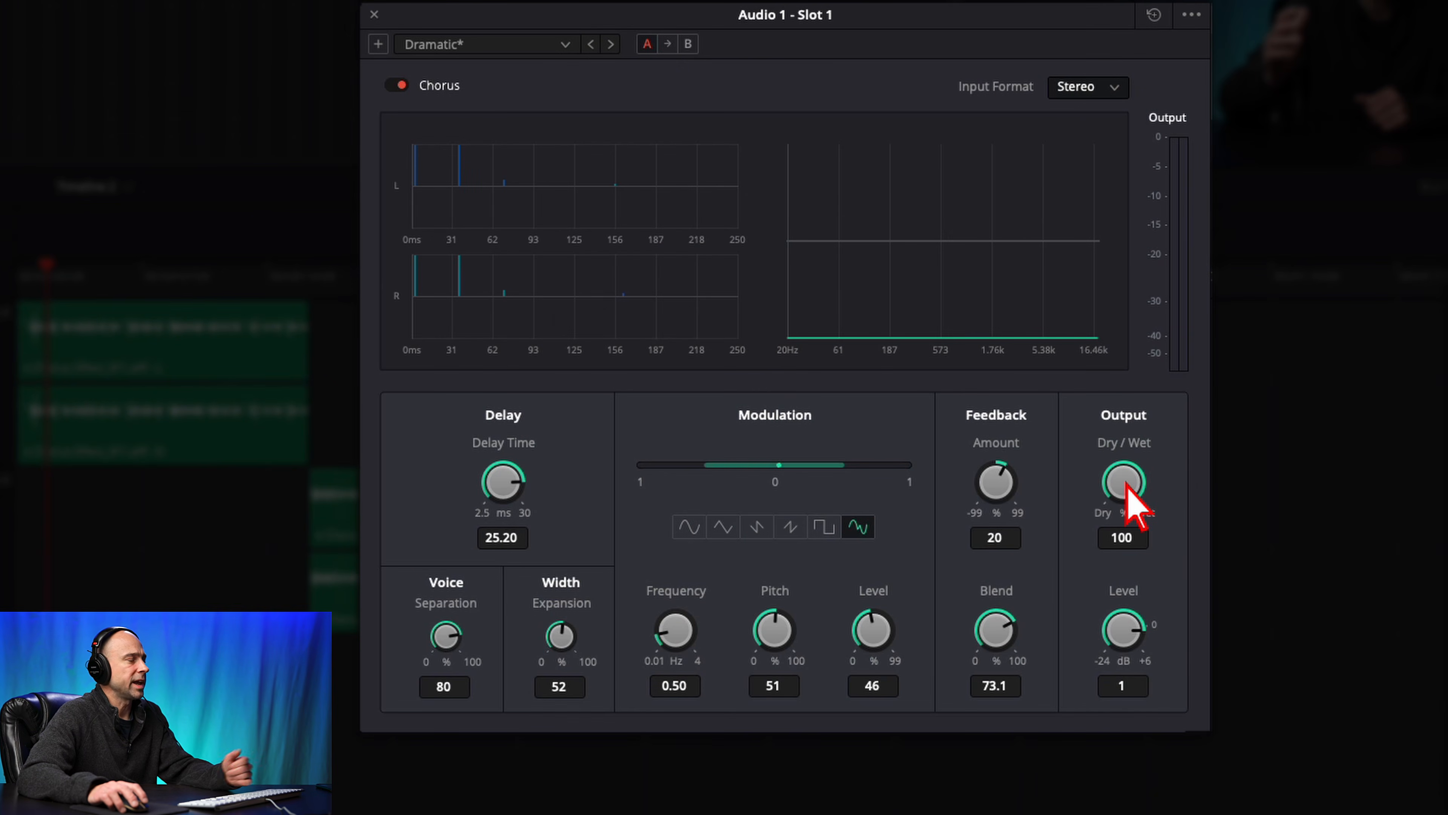
# Step: Try Chorus dry/wet mixes of 43.3% and 0%, return the mix to 100%, and raise the output level to 6 dB
pyautogui.moveTo(1131, 484)
pyautogui.mouseDown()
pyautogui.moveTo(1072, 496)
pyautogui.moveTo(1121, 485)
pyautogui.moveTo(1082, 492)
pyautogui.moveTo(1139, 507)
pyautogui.moveTo(1109, 495)
pyautogui.moveTo(1157, 476)
pyautogui.mouseUp()
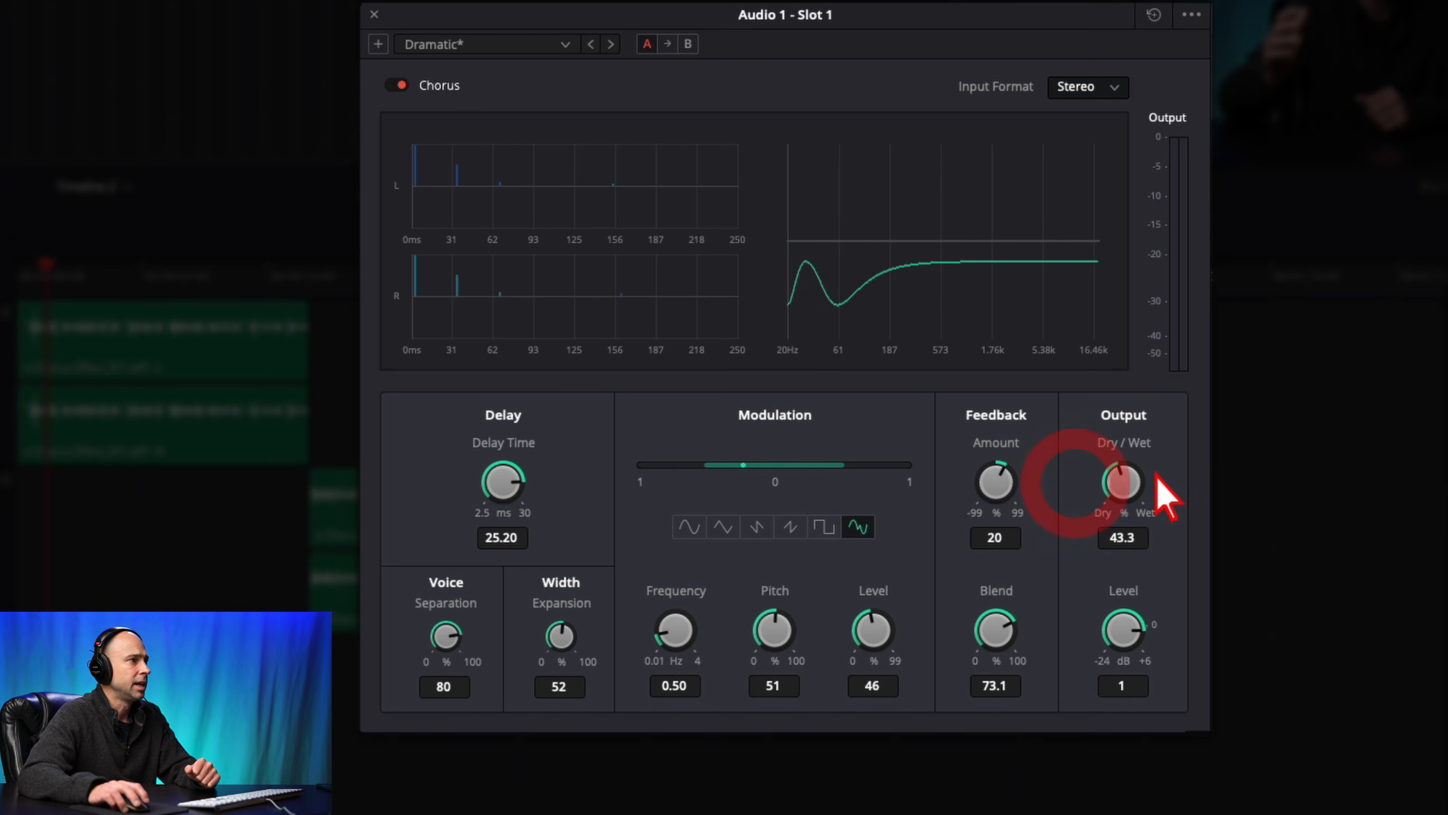
pyautogui.doubleClick(1123, 488)
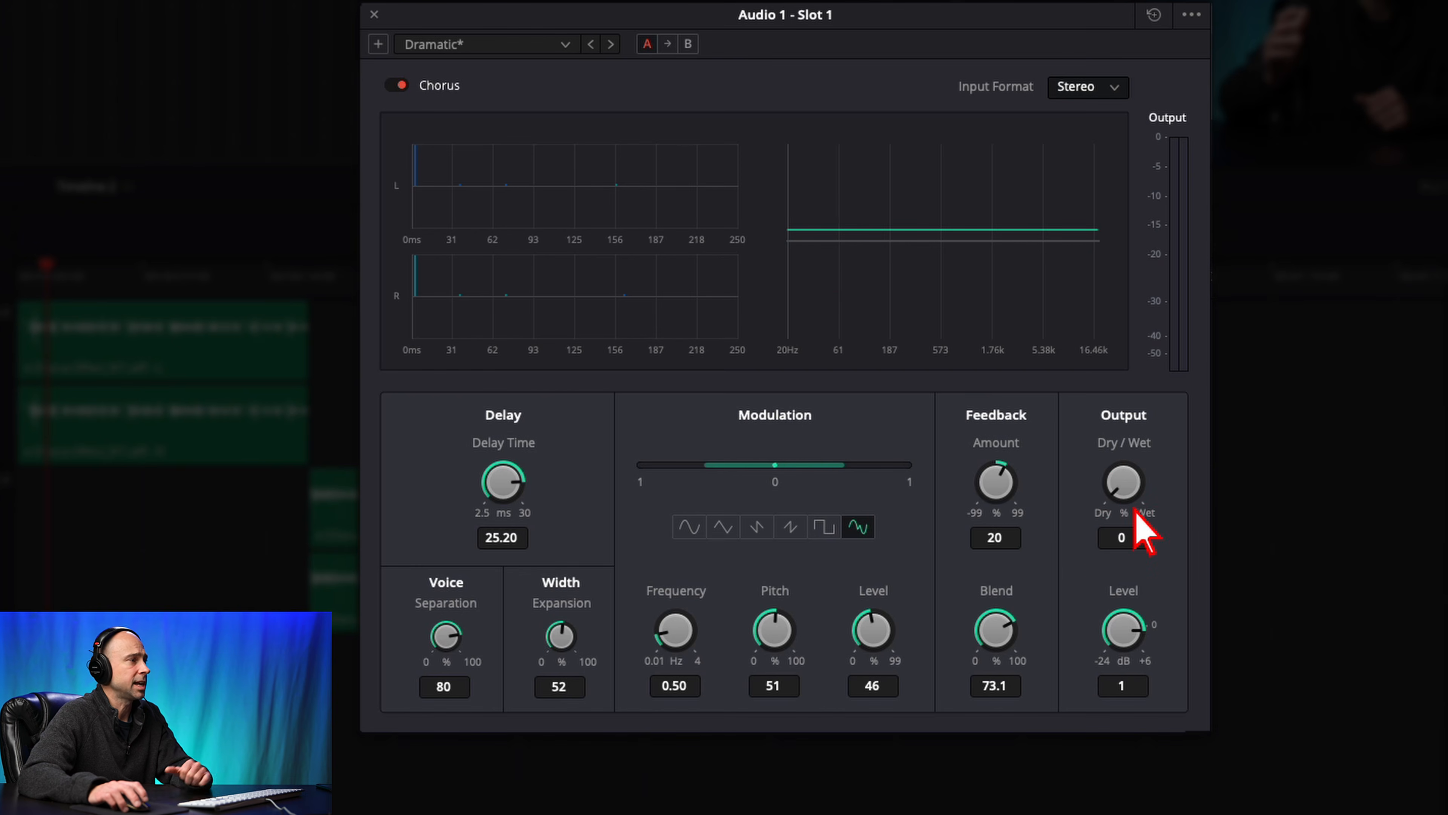
pyautogui.moveTo(1117, 485); pyautogui.dragTo(1180, 502)
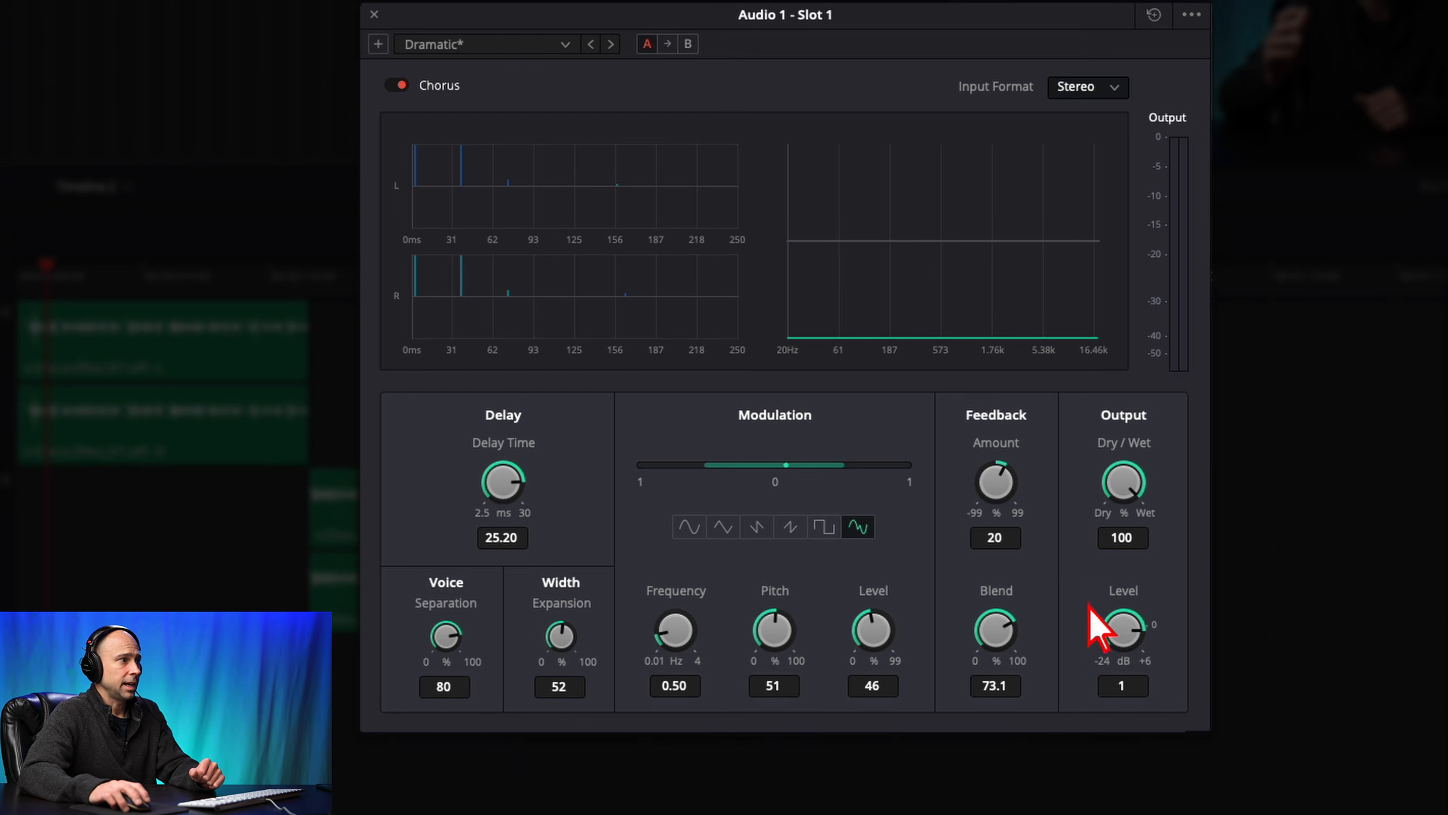
pyautogui.moveTo(1121, 626); pyautogui.dragTo(1164, 656)
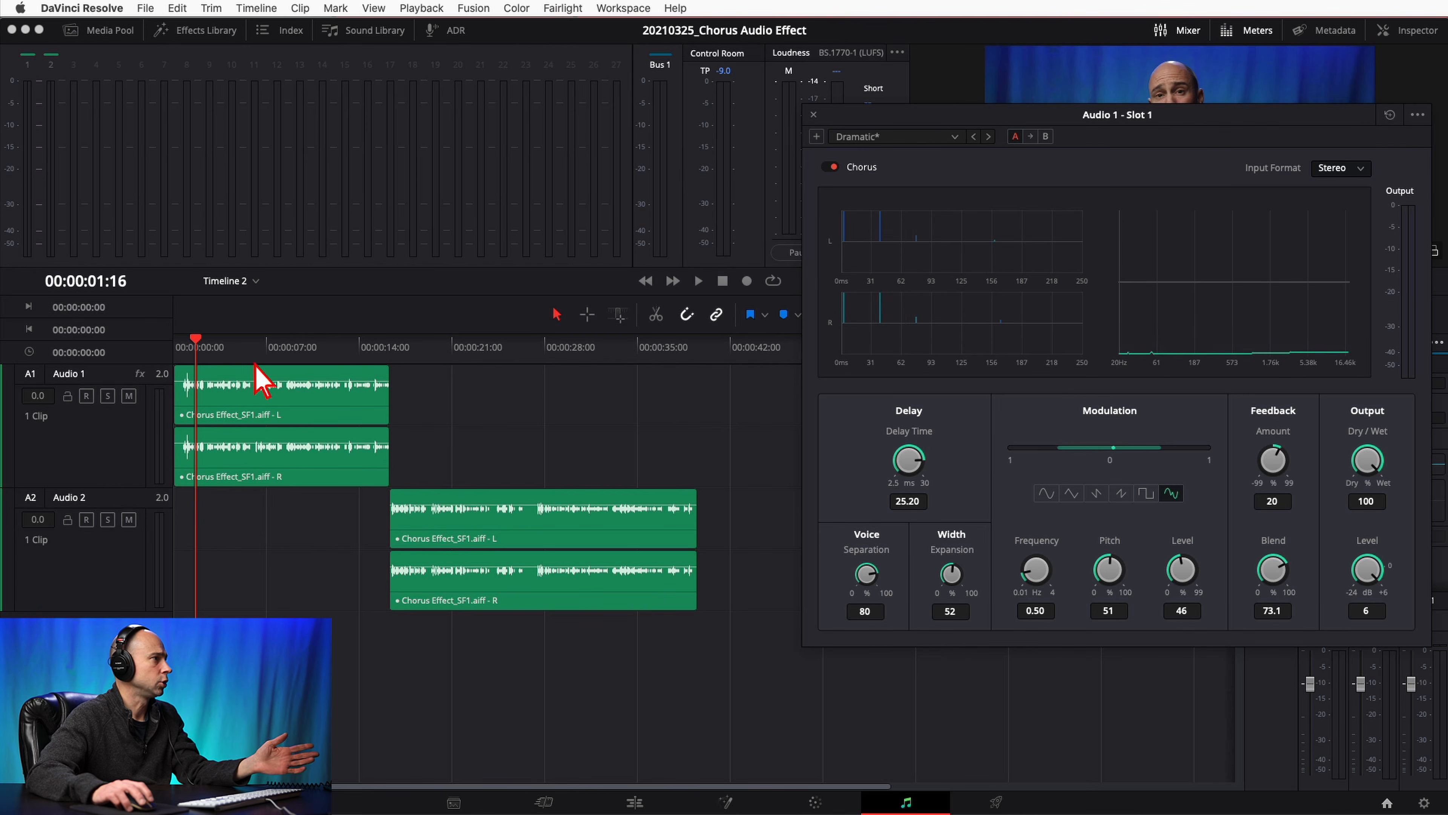
# Step: Select a range over the Audio 1 clip and turn on loop playback
pyautogui.click(617, 314)
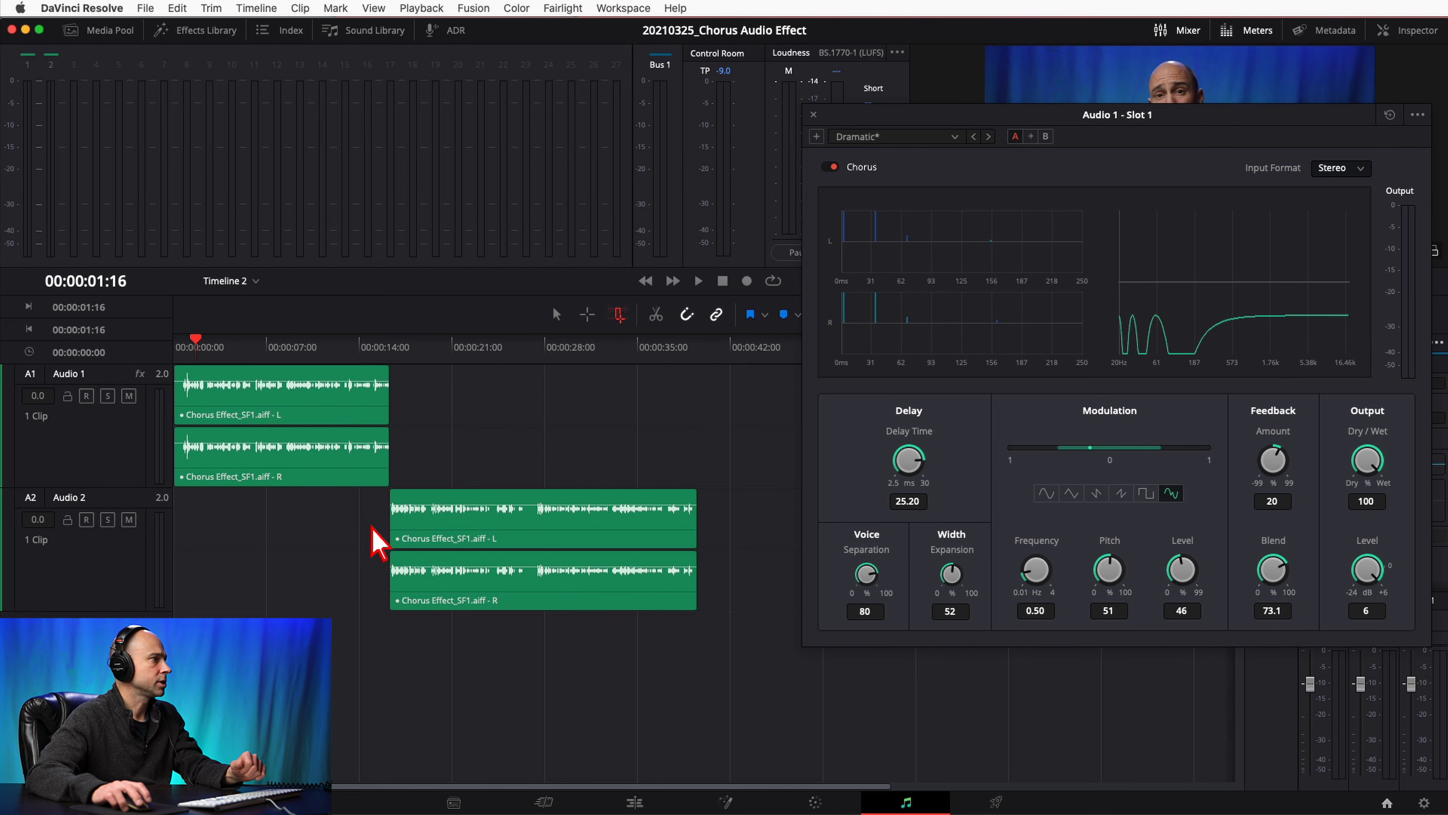
pyautogui.moveTo(381, 543); pyautogui.dragTo(178, 365)
pyautogui.click(773, 281)
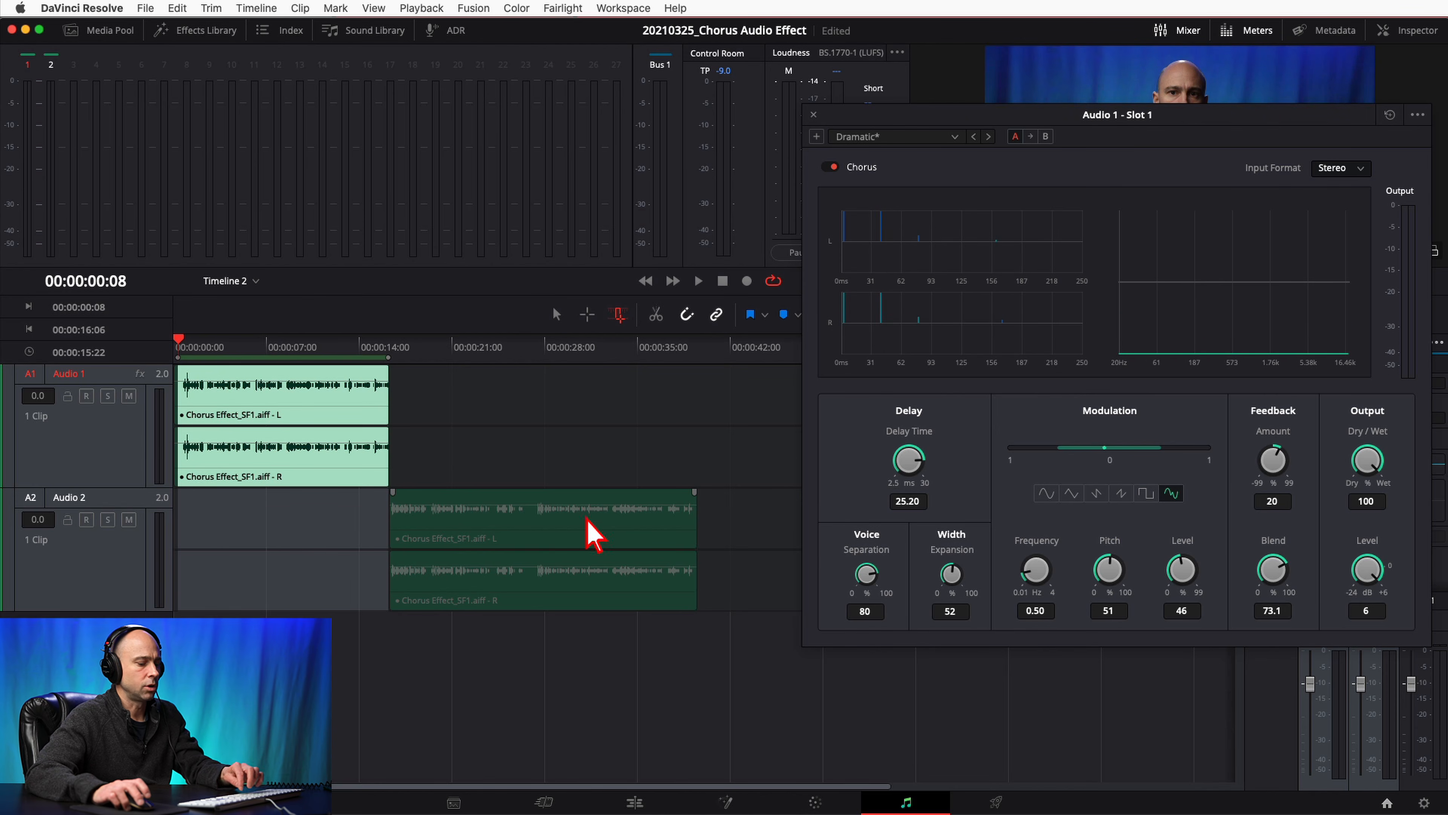
# Step: Load the Wide Dialogue preset into the Chorus effect on Audio 1
pyautogui.click(1137, 144)
pyautogui.click(954, 137)
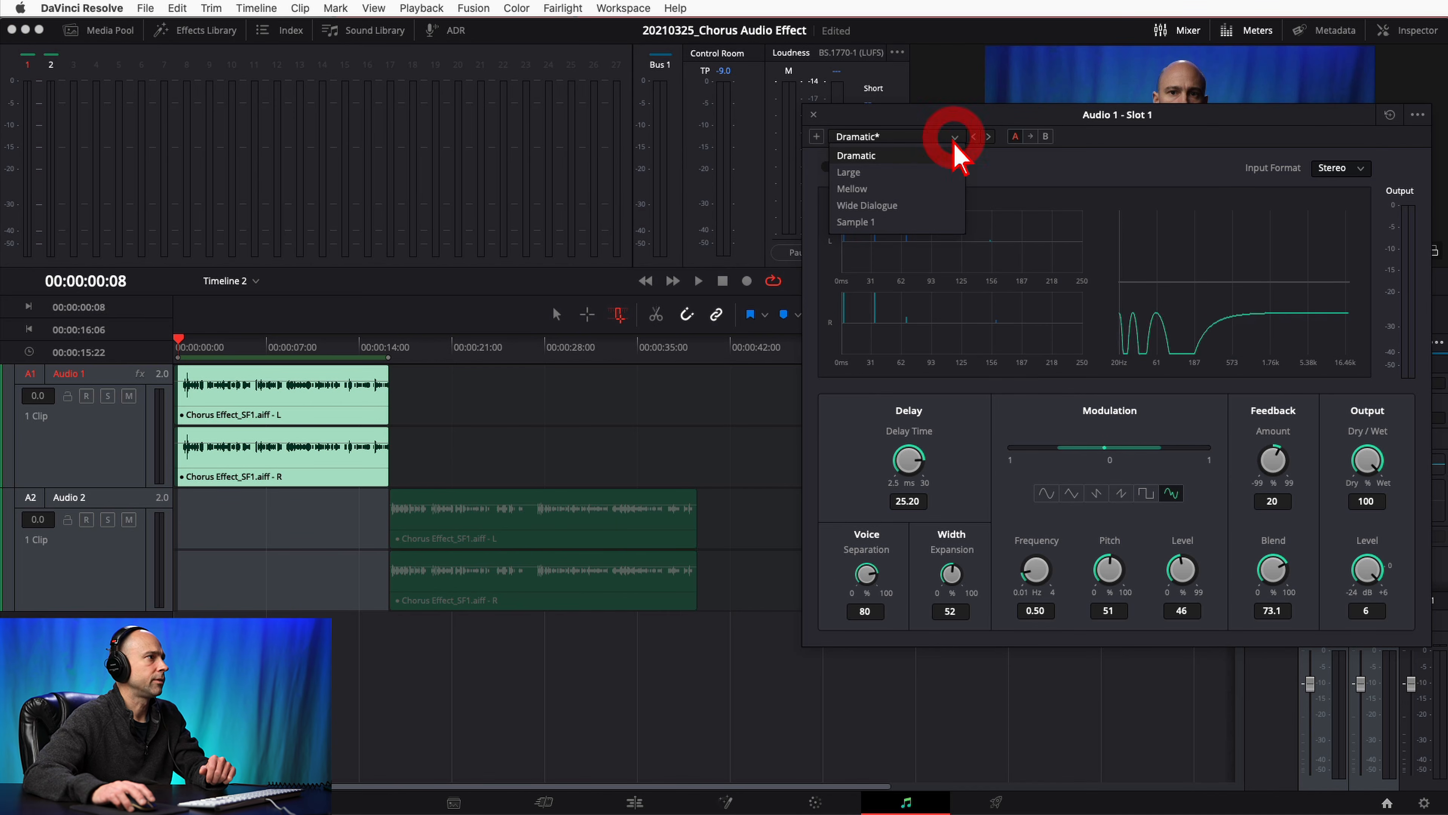
pyautogui.click(901, 207)
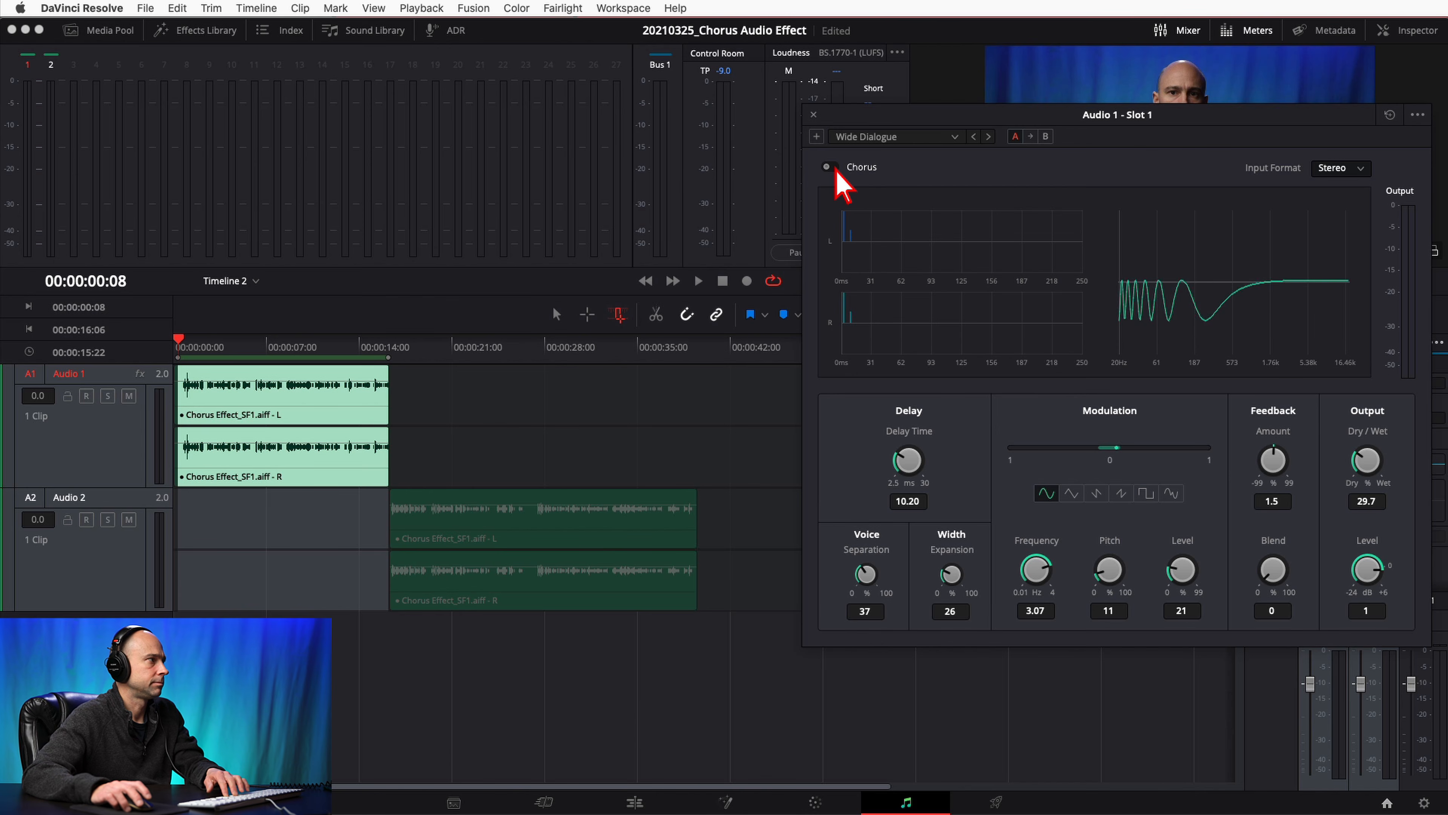
# Step: Play the looped range to compare the audio with Chorus off and on, and set the Chorus output level to 1.5 dB
pyautogui.press('space')
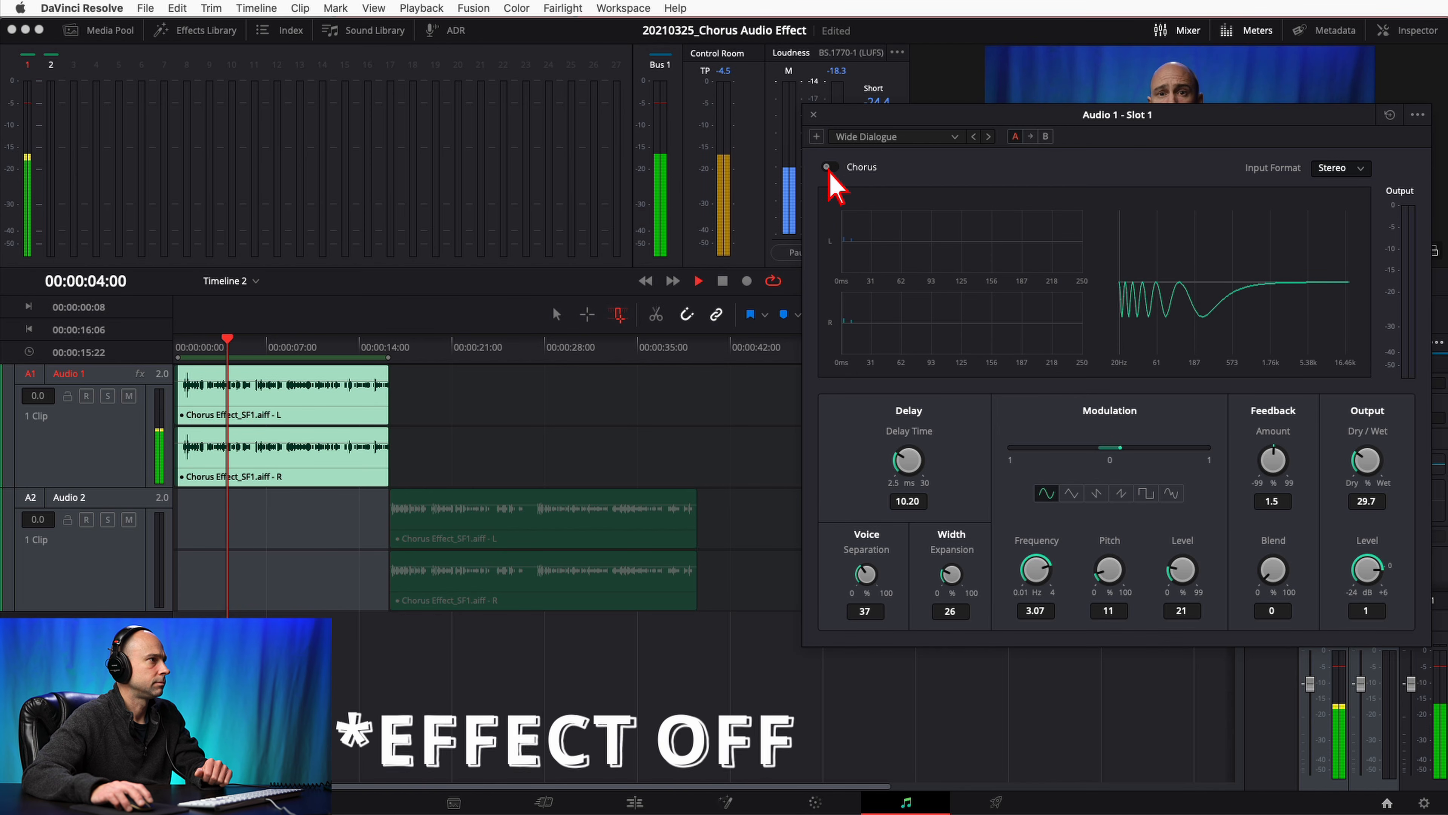
pyautogui.click(830, 169)
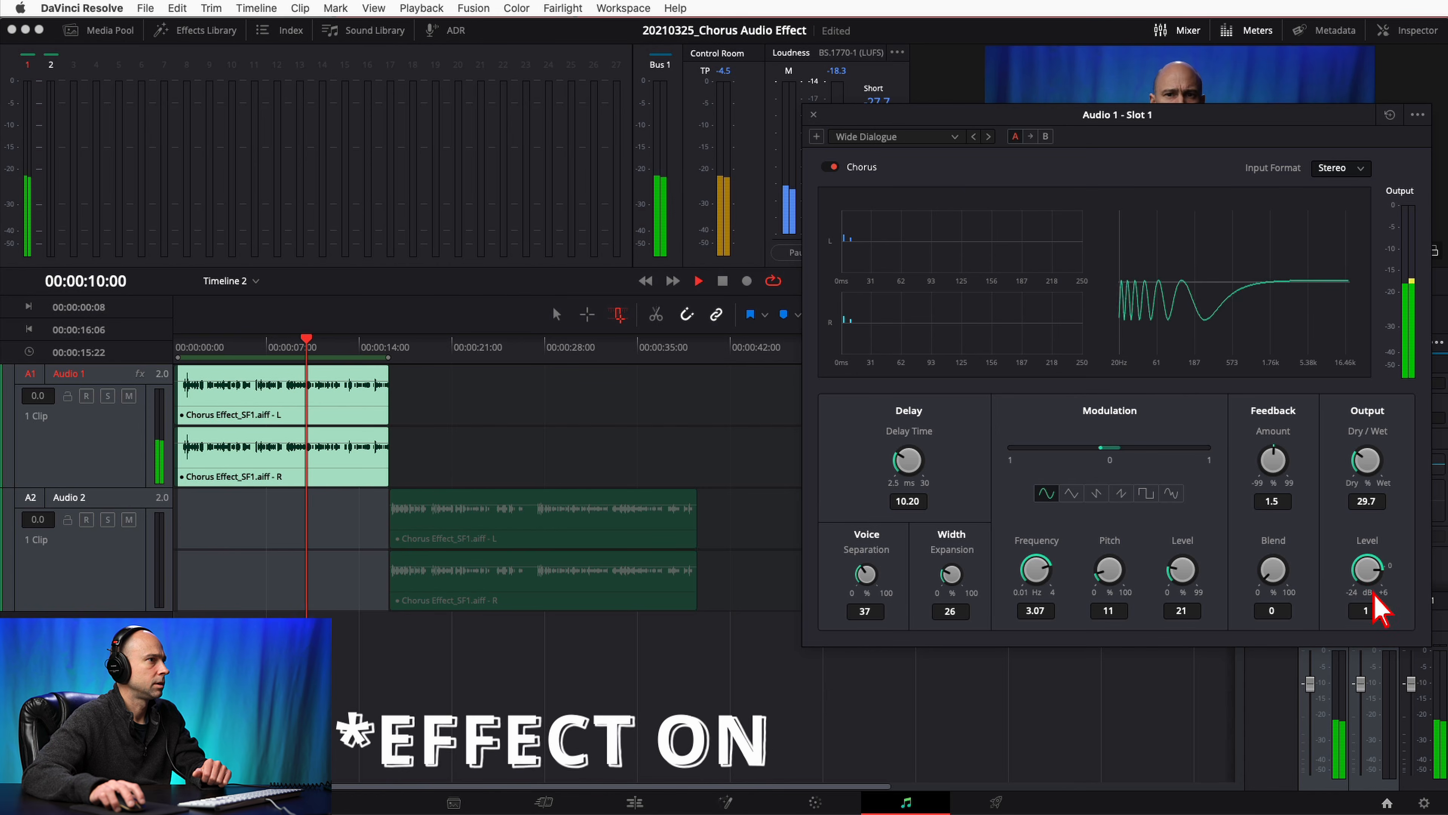
pyautogui.moveTo(1370, 597); pyautogui.dragTo(1369, 575)
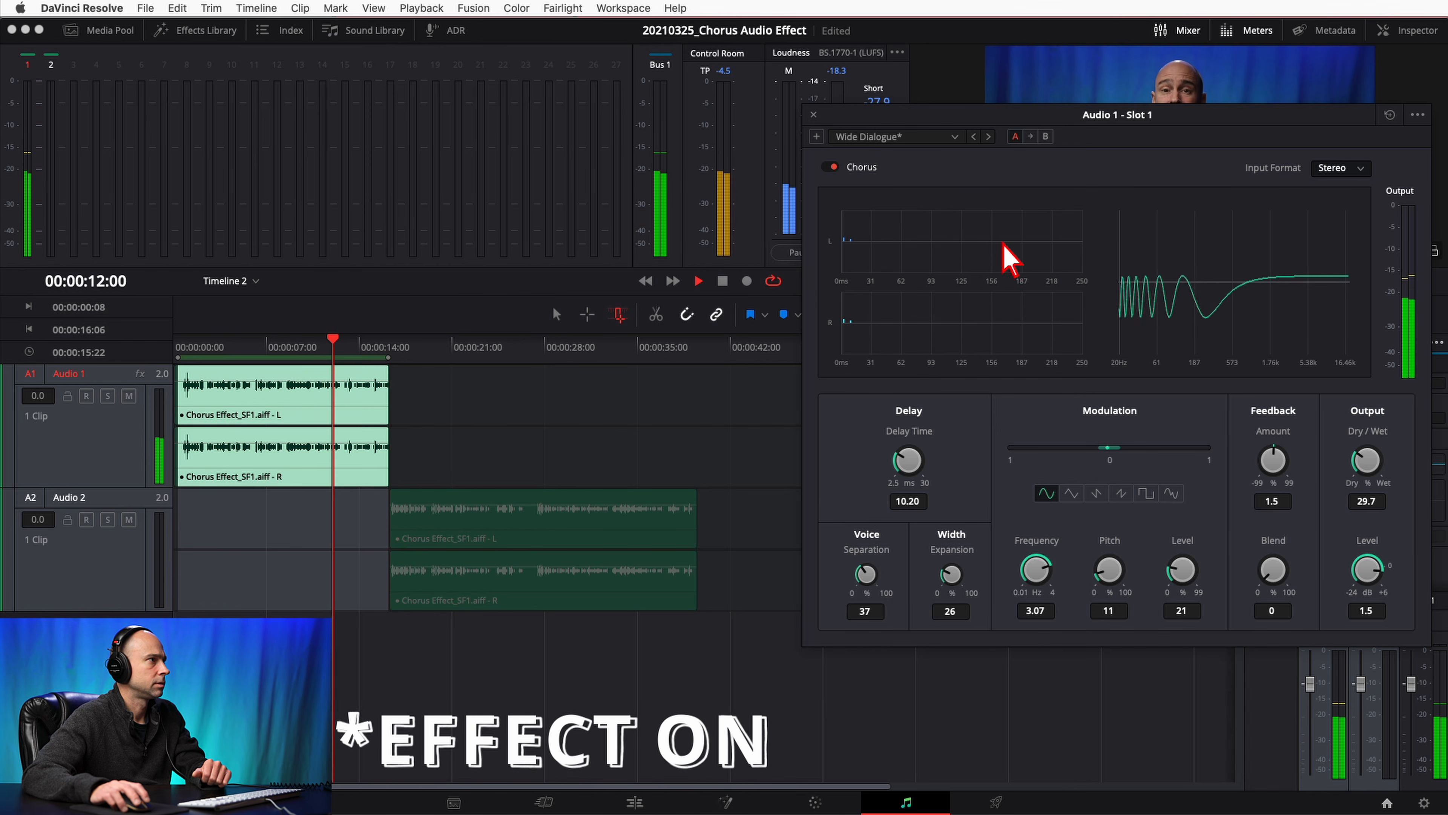
pyautogui.click(830, 171)
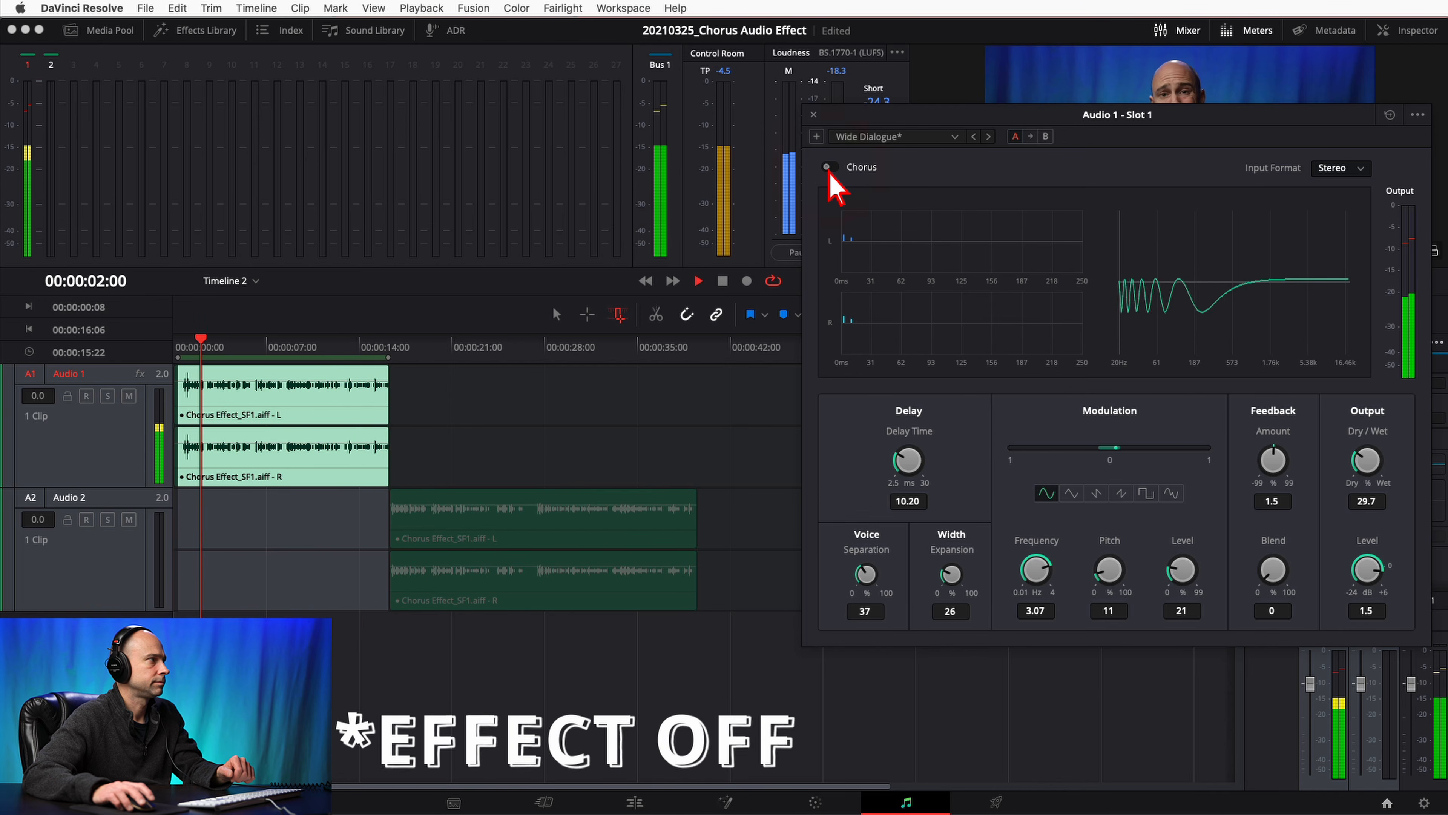
pyautogui.click(830, 170)
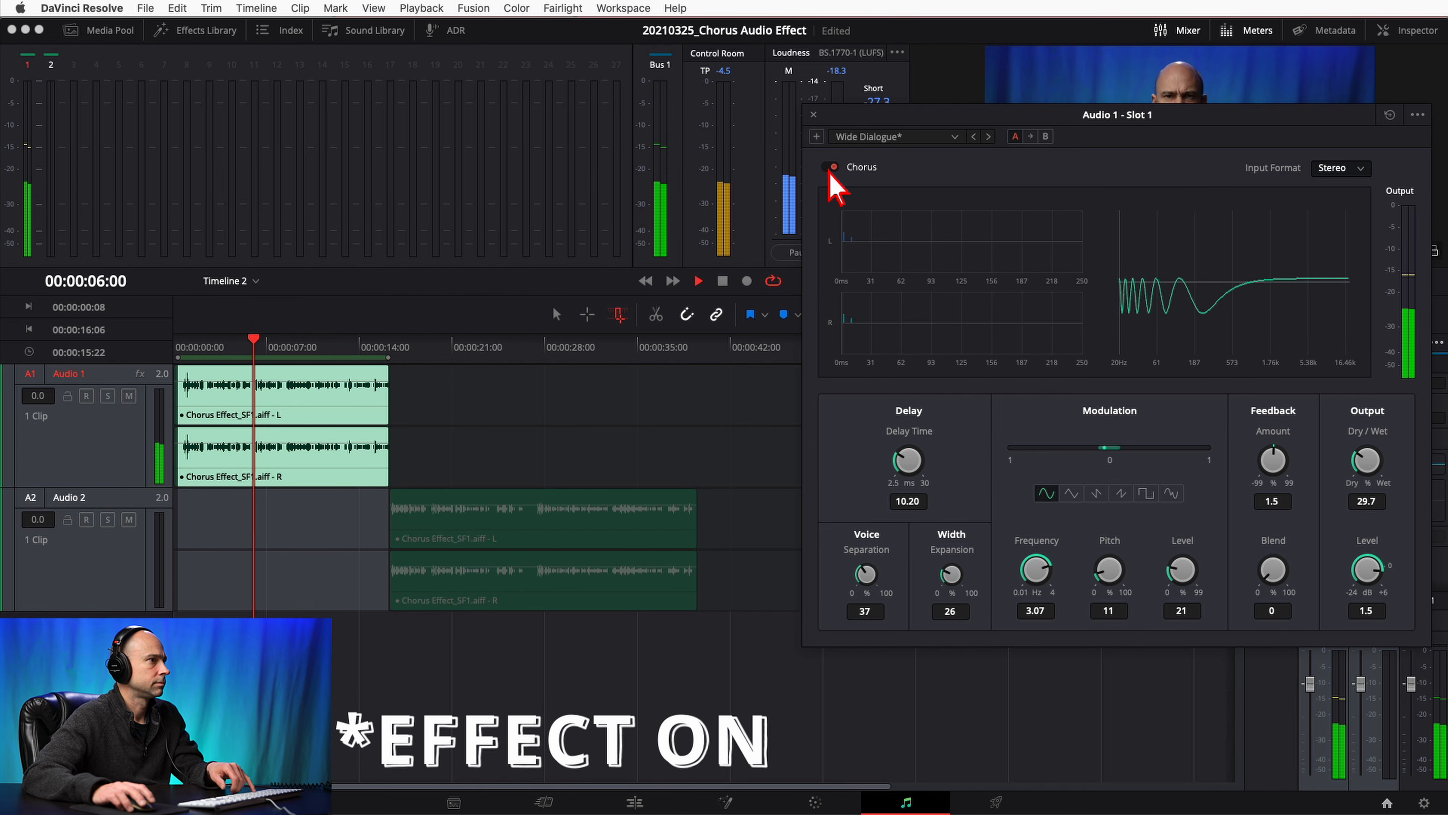